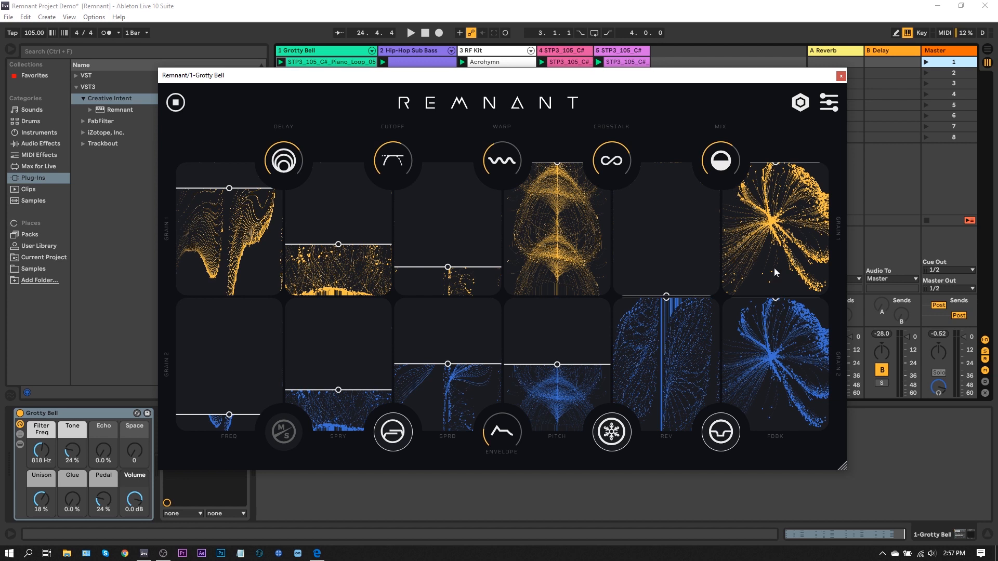
- Shrink the Remnant plugin window and enlarge it back to about its original size
drag(842, 468, 658, 364)
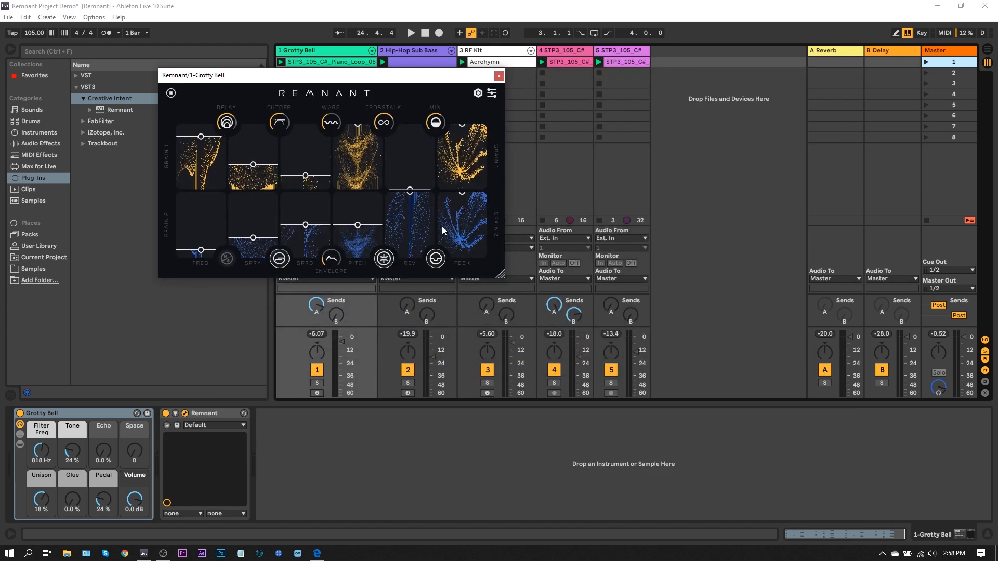
drag(693, 381, 851, 472)
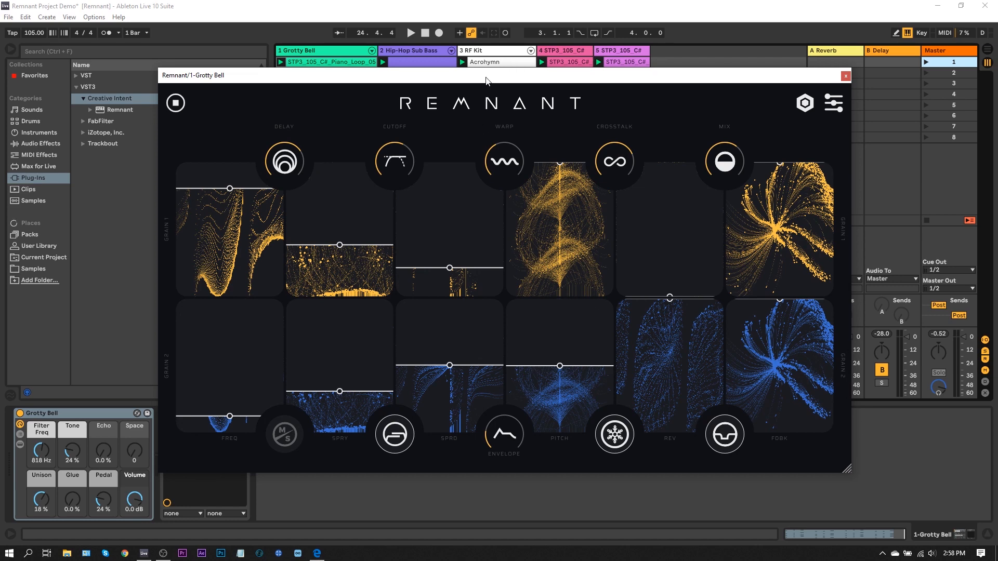
- Solo the Grotty Bell track and play it briefly with Remnant active
drag(486, 79, 756, 99)
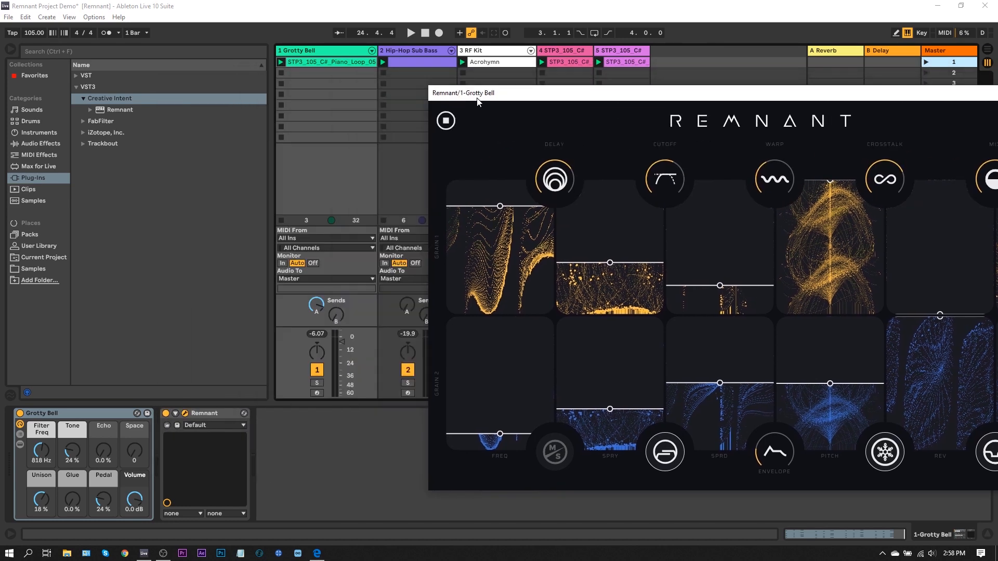
click(318, 383)
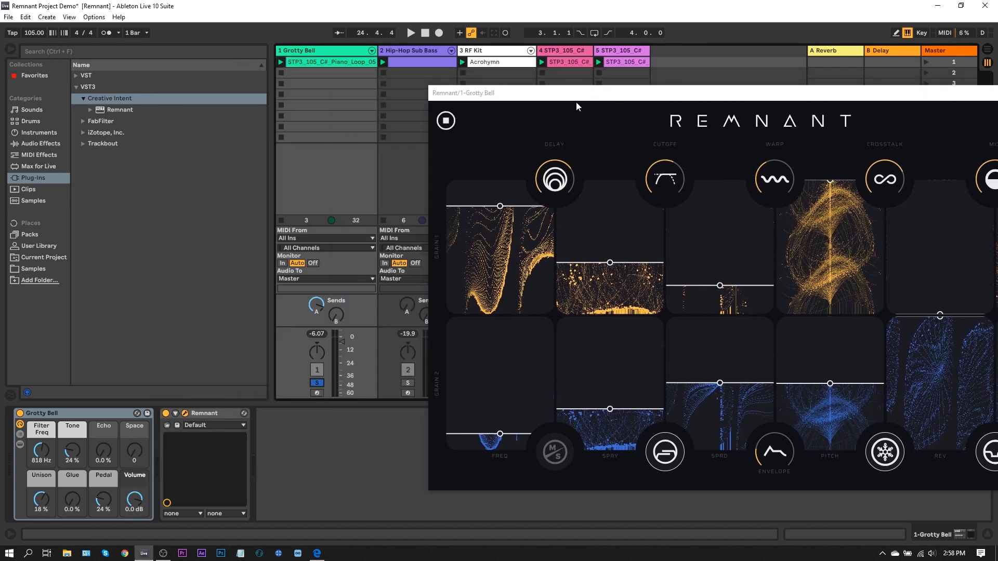
drag(576, 103, 315, 96)
key(space)
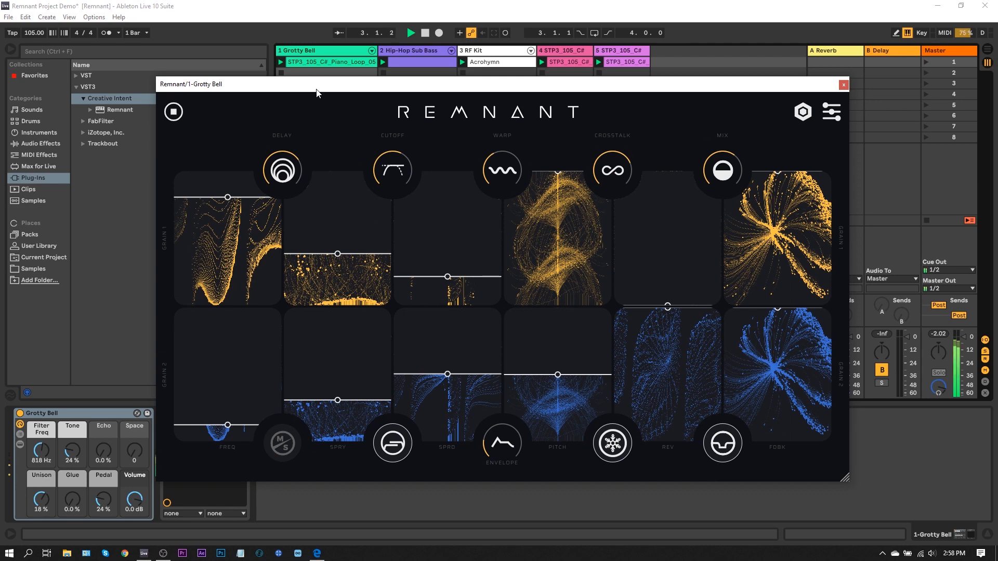
key(space)
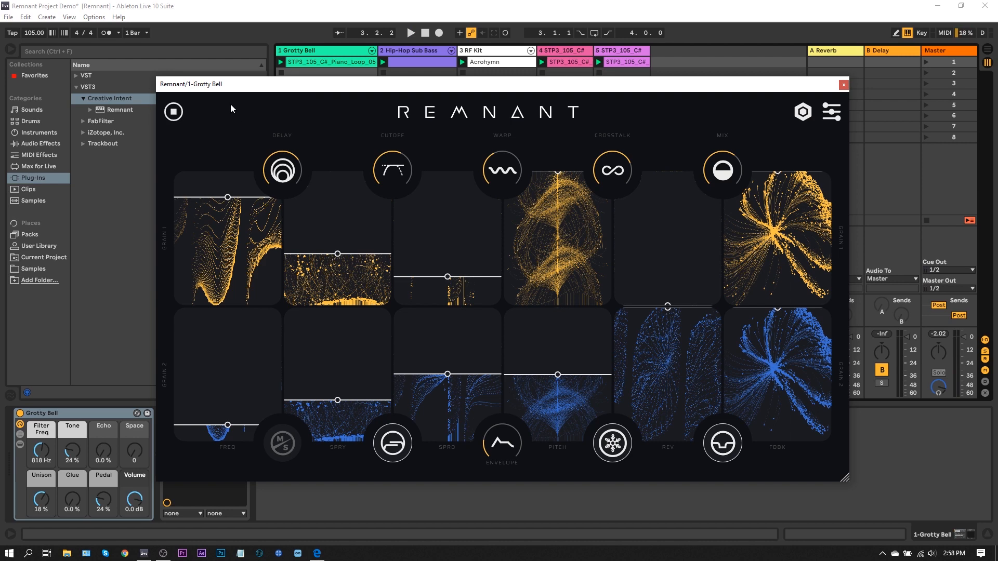
- Play the Grotty Bell track with the Remnant device bypassed to hear the dry sound, and turn Remnant back on
drag(227, 91, 438, 92)
click(164, 416)
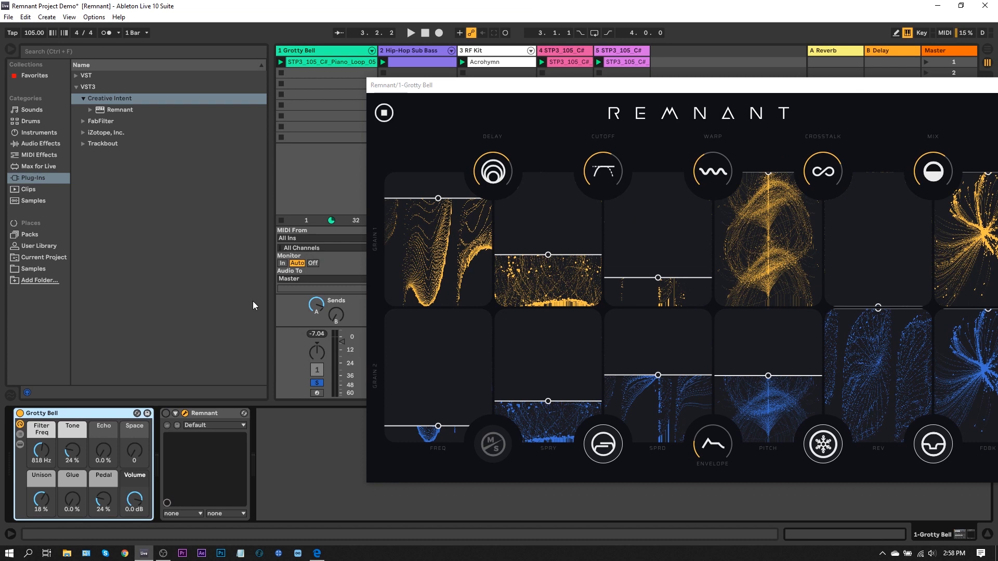
key(space)
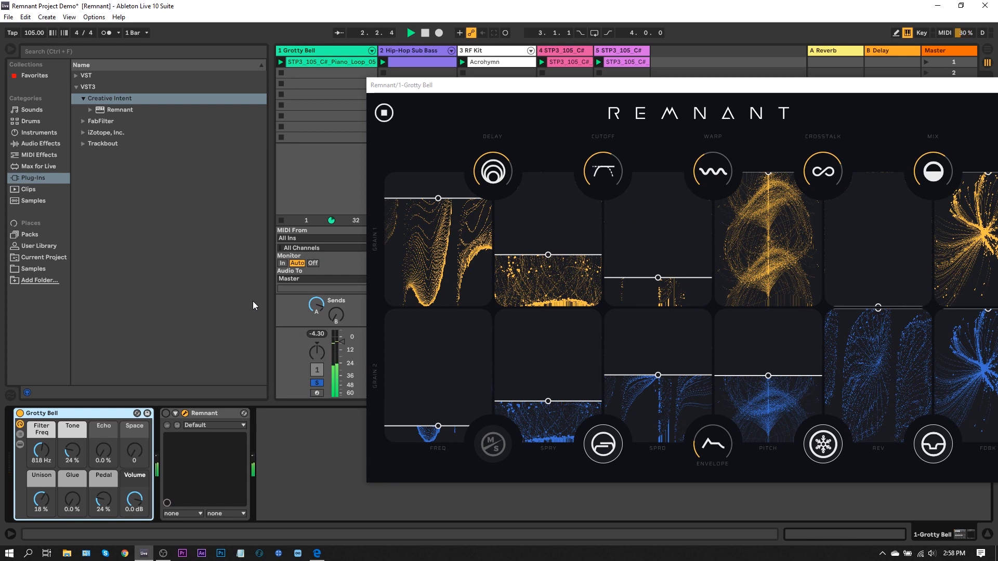
key(space)
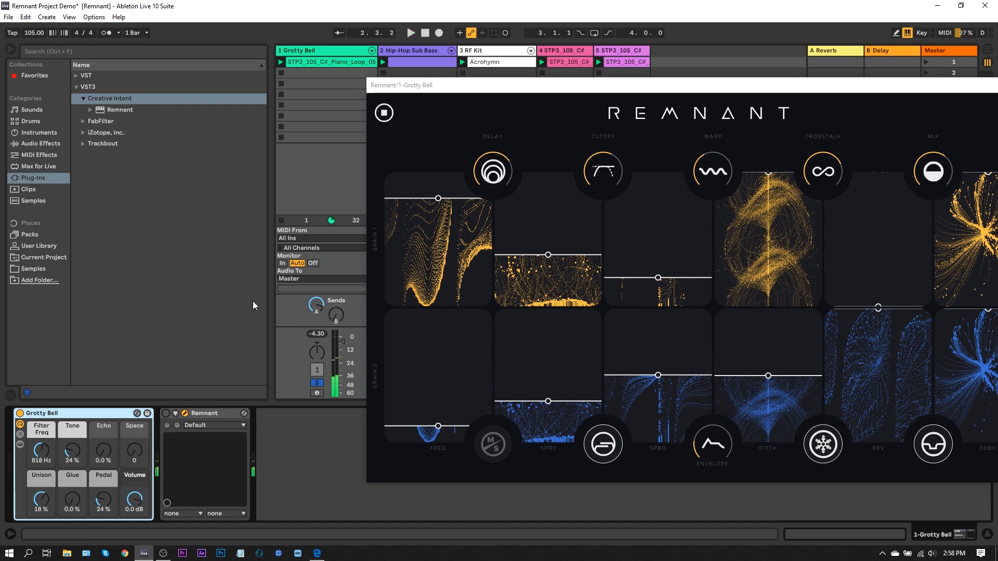
click(168, 413)
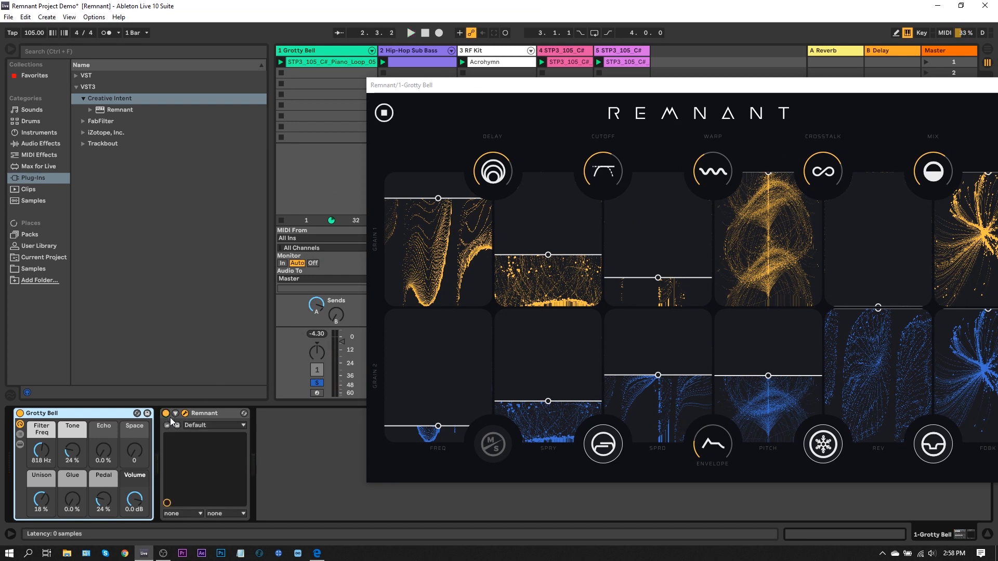
drag(573, 92, 351, 89)
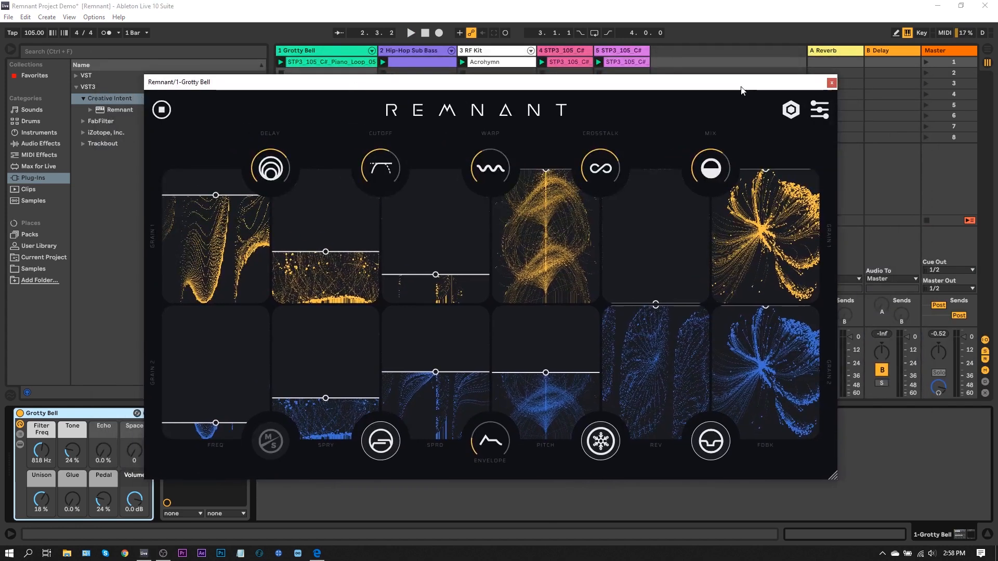
- Load the factory preset Default.xml in Remnant and play the track to hear it
click(815, 110)
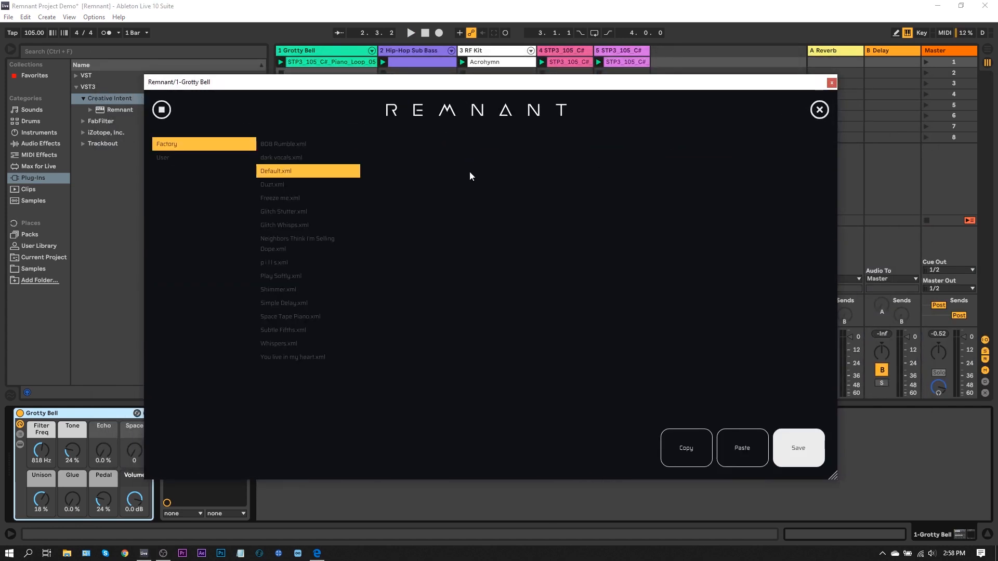
click(270, 172)
click(820, 110)
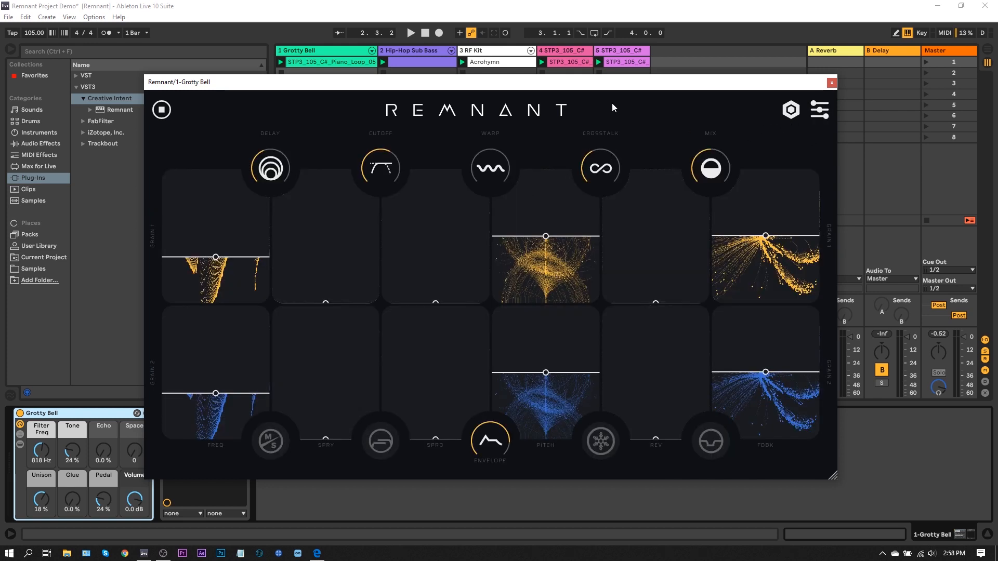
key(space)
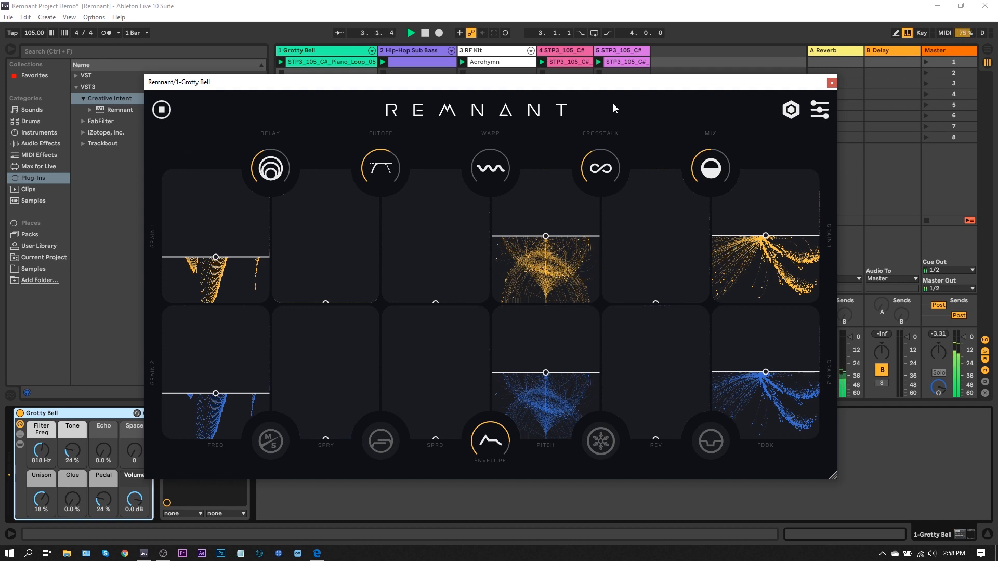
key(space)
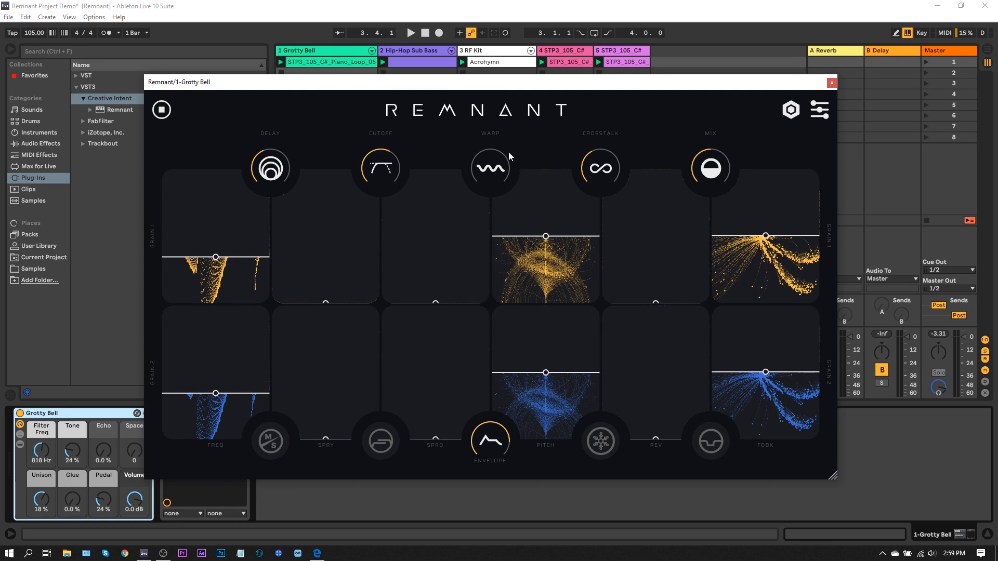
- Try a raised Warp amount in Remnant during playback and return it to zero
drag(498, 167, 505, 138)
key(space)
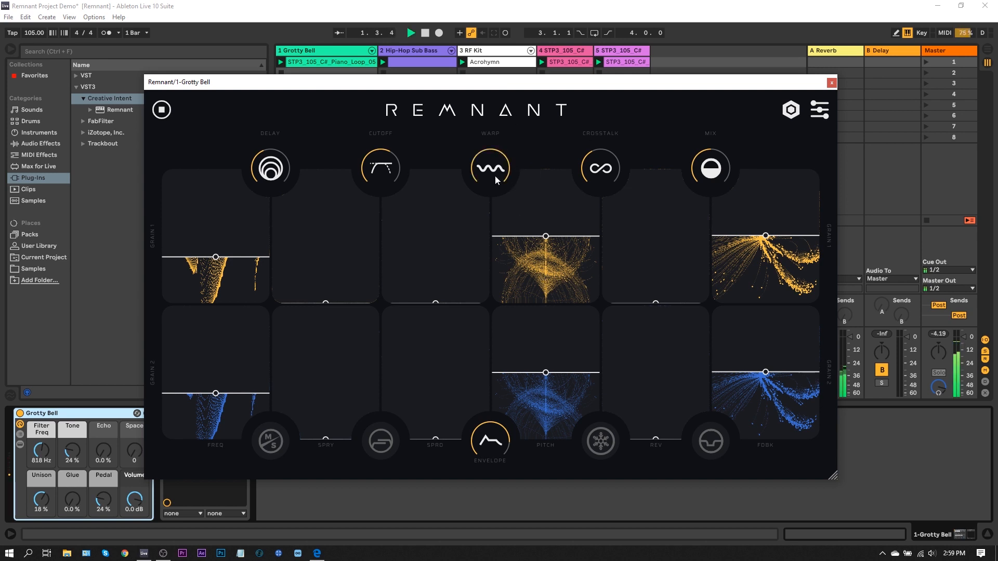
key(space)
drag(500, 166, 369, 246)
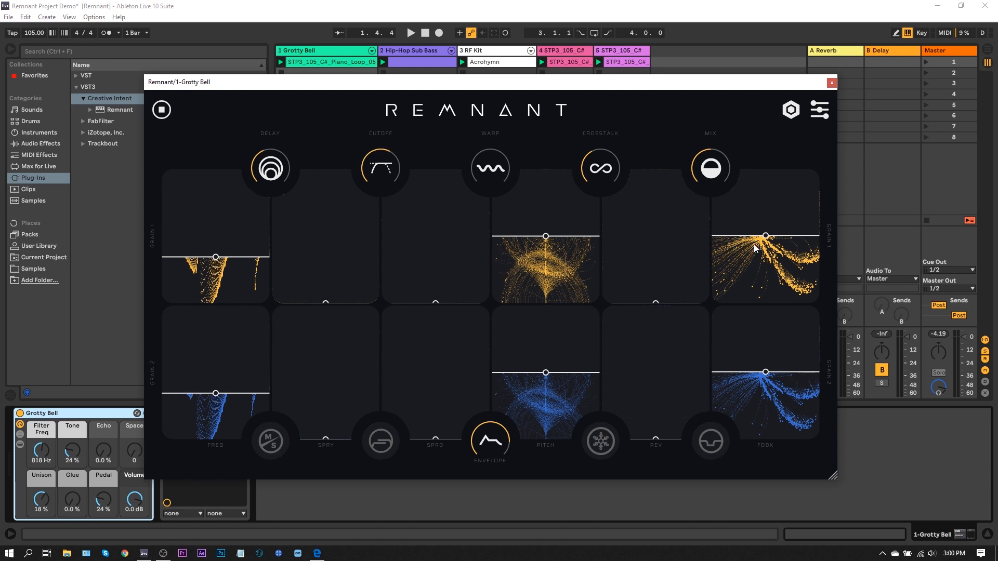
- Raise Grain 1's feedback to maximum and reduce Grain 2's feedback, pitch and frequency to minimum, with feedback at 0.00 and frequency at 1.00 Hz
drag(755, 254, 766, 196)
drag(785, 385, 776, 461)
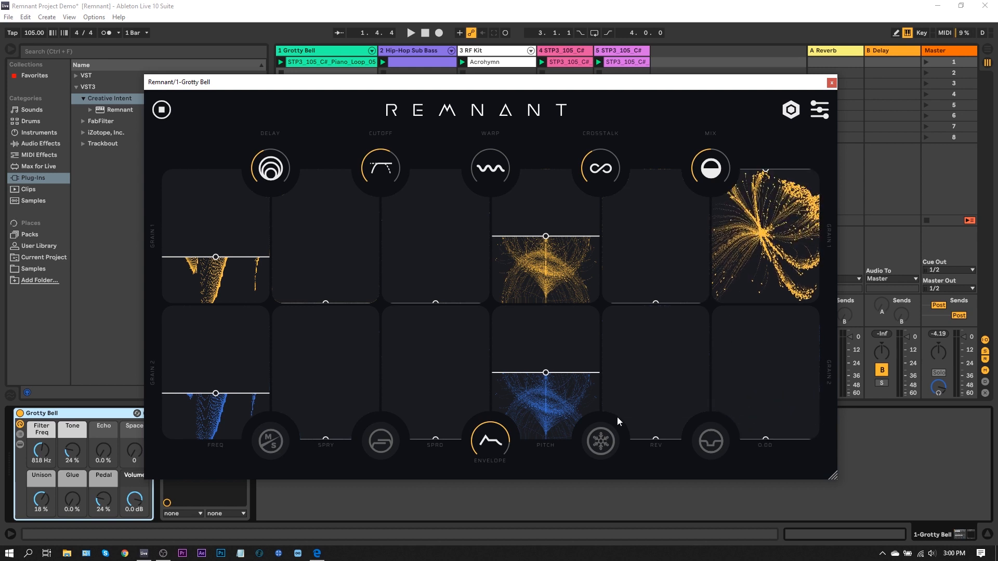
drag(582, 410, 539, 472)
drag(203, 400, 211, 410)
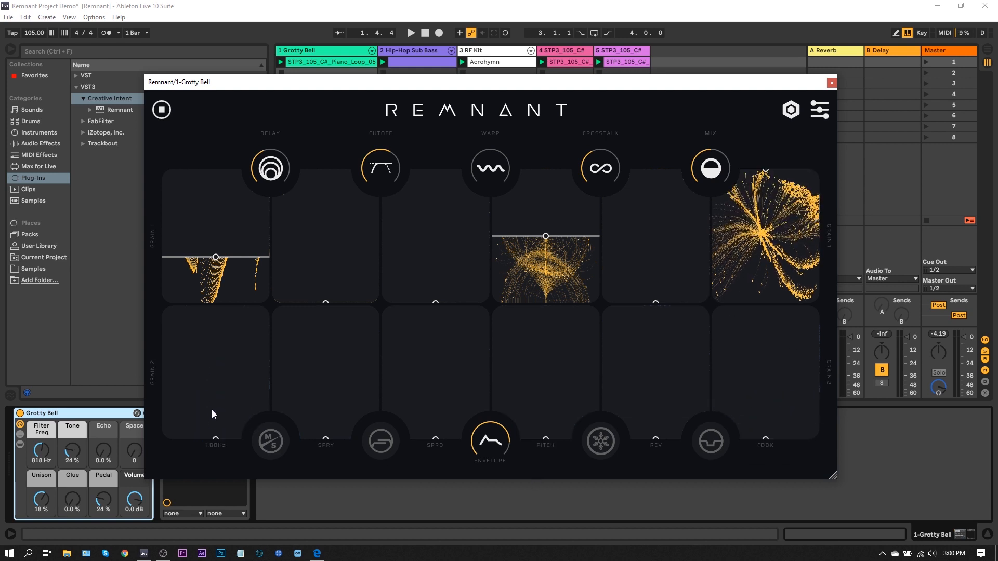
- Raise Remnant's Mix to about 76% and play the track
key(space)
mouse_move(719, 156)
drag(718, 154, 720, 149)
key(space)
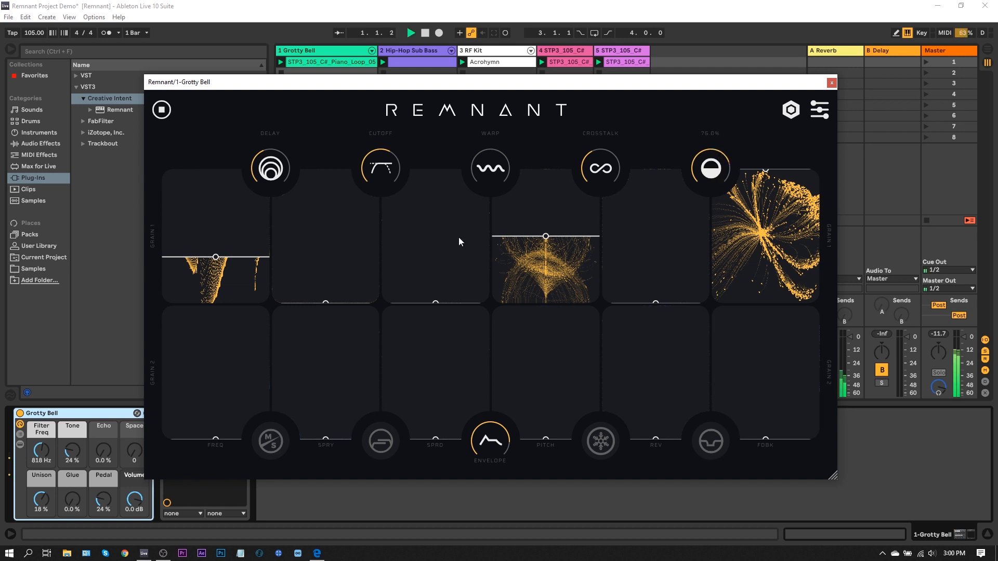
- Raise Grain 1's frequency to about three quarters, its spray to maximum and its spread to nearly maximum during playback
drag(245, 253, 245, 210)
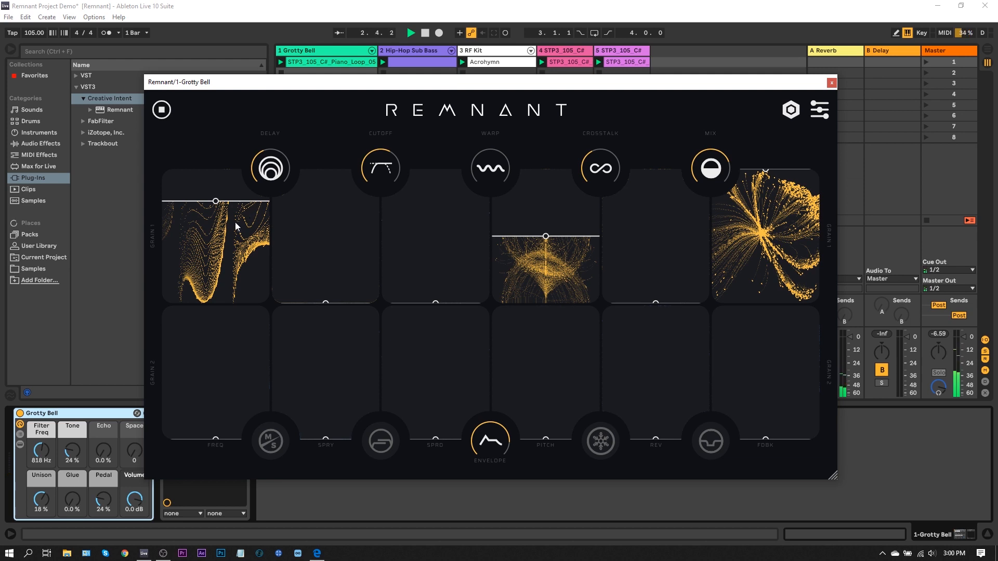
drag(323, 300, 342, 196)
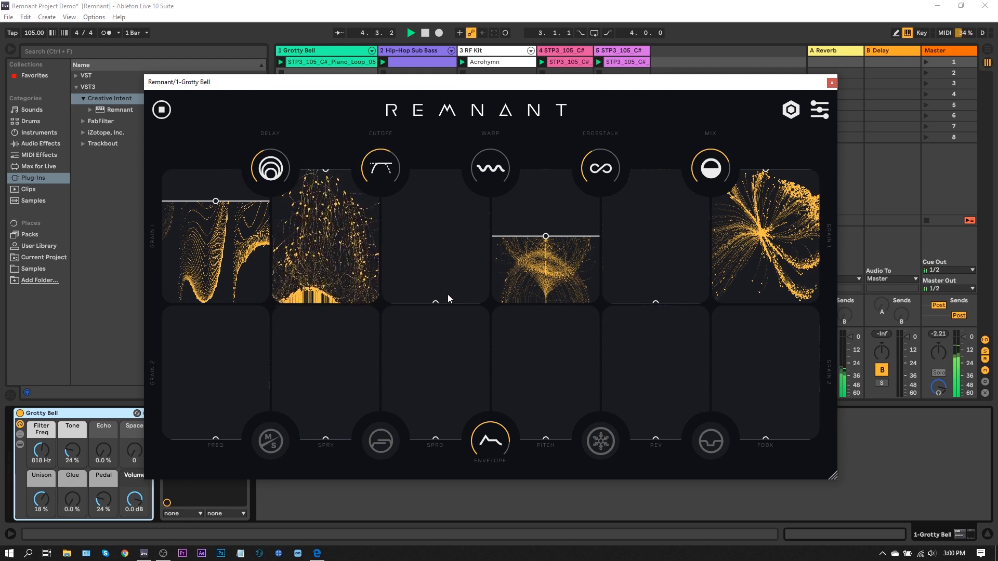
drag(440, 286, 439, 195)
- Sweep Grain 1's pitch up to maximum and back to about a third of its range, and lower its feedback to about 0.31
click(552, 200)
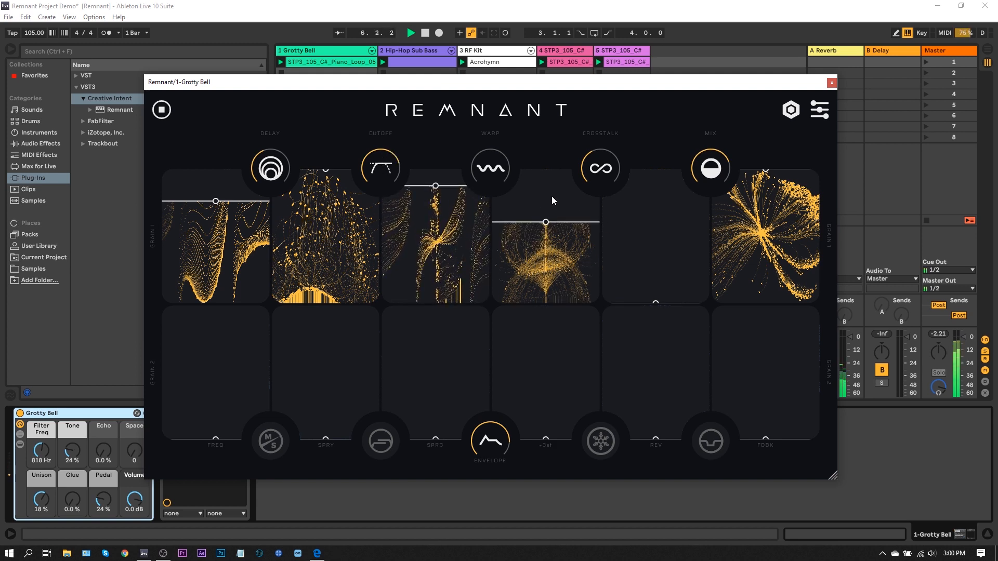
drag(551, 195, 551, 154)
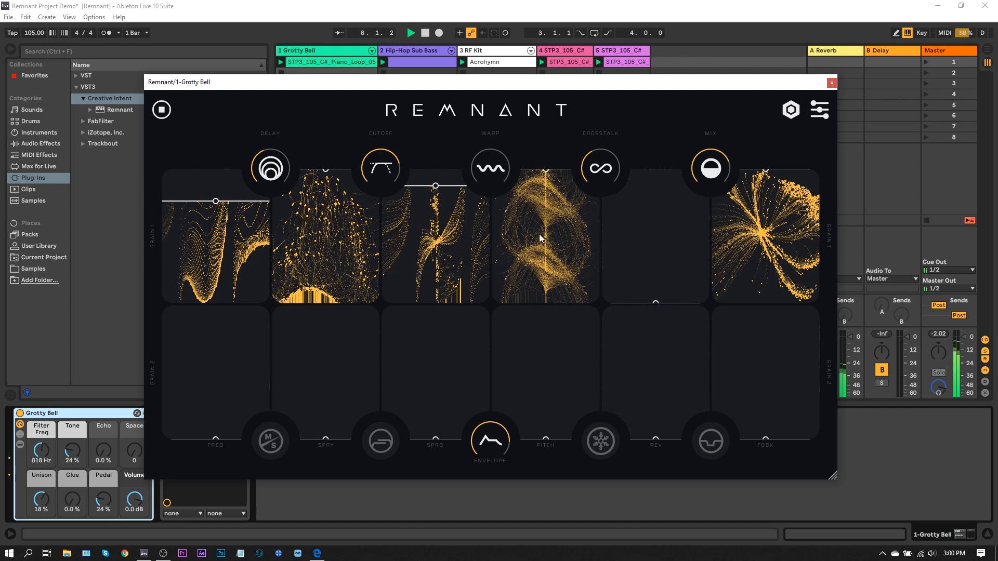
drag(541, 238, 537, 301)
drag(749, 229, 756, 292)
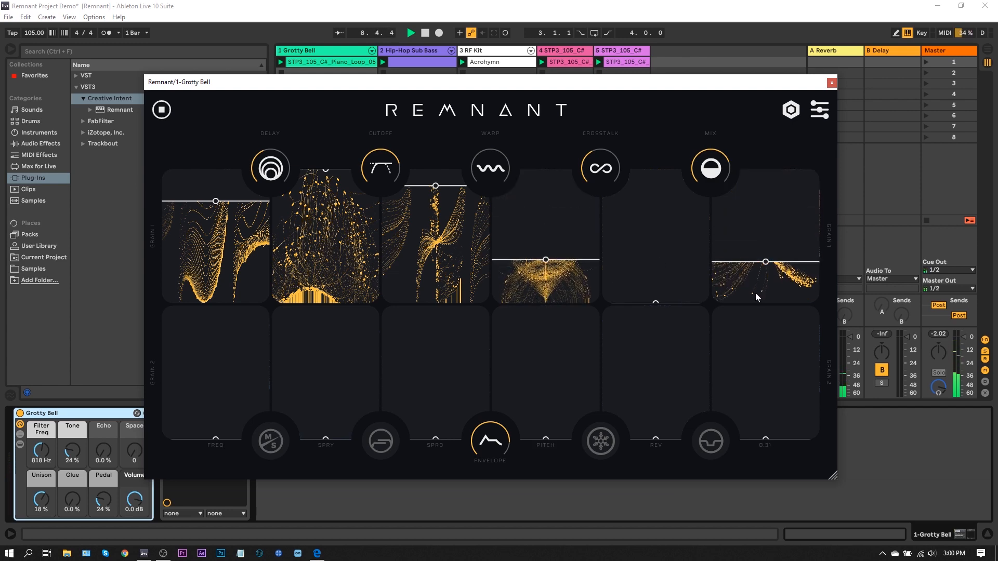
- Lower Grain 1's frequency close to minimum, raise its reverse amount to about two thirds, and increase the Delay
drag(223, 229, 233, 320)
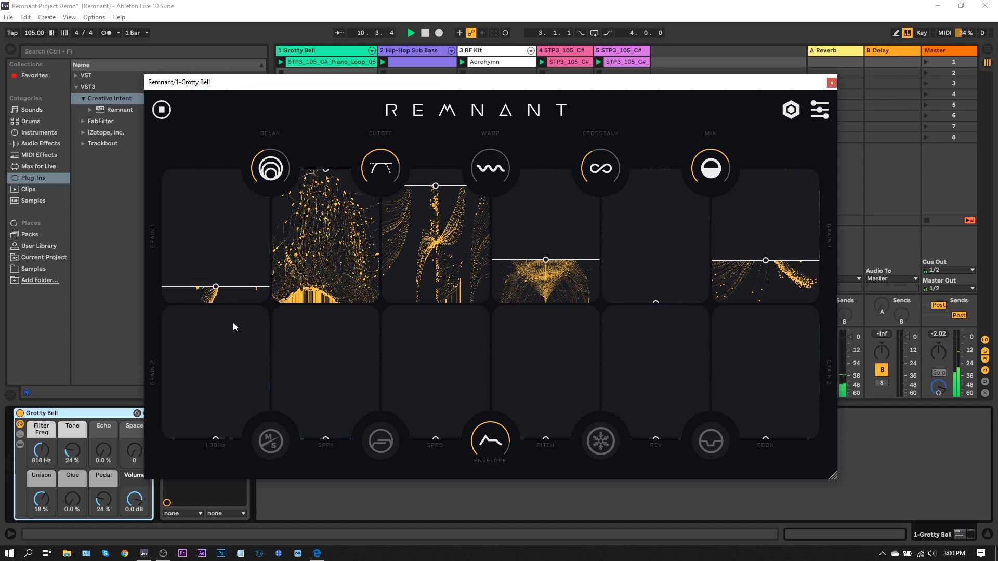
drag(655, 277, 659, 198)
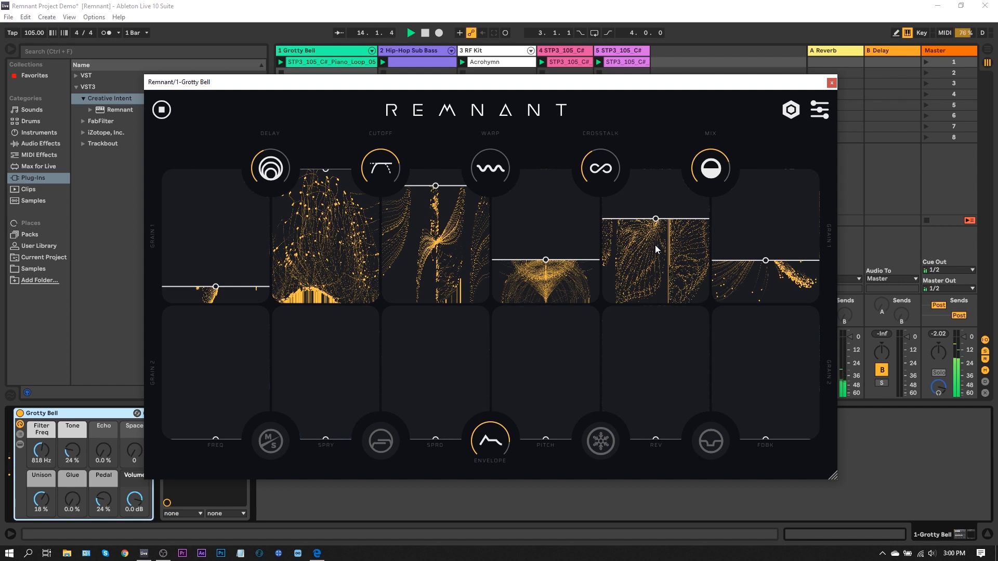
drag(281, 172, 286, 144)
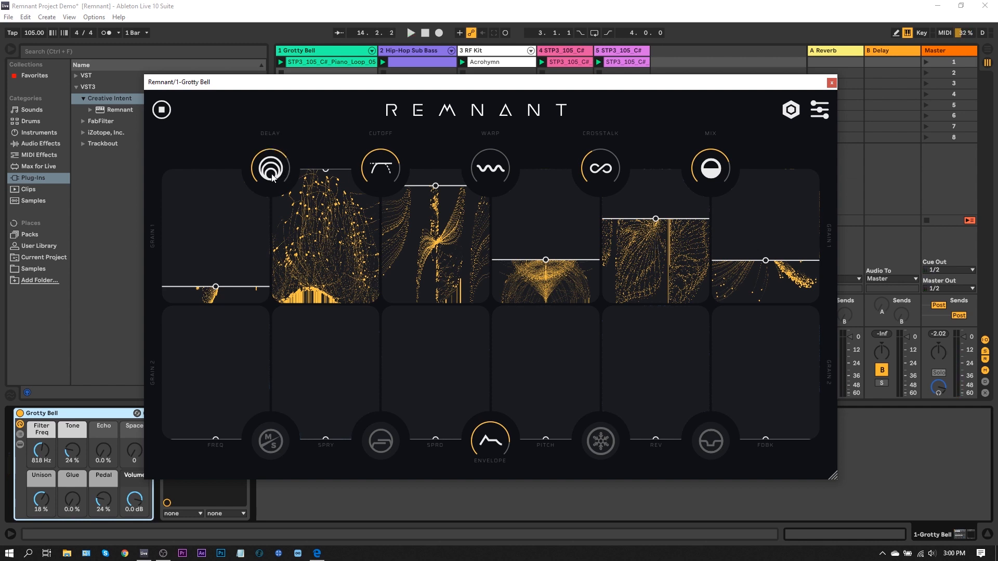
- Raise Grain 2's frequency to about 40% and its reverse amount to about 20% of their ranges
key(space)
drag(232, 392, 229, 351)
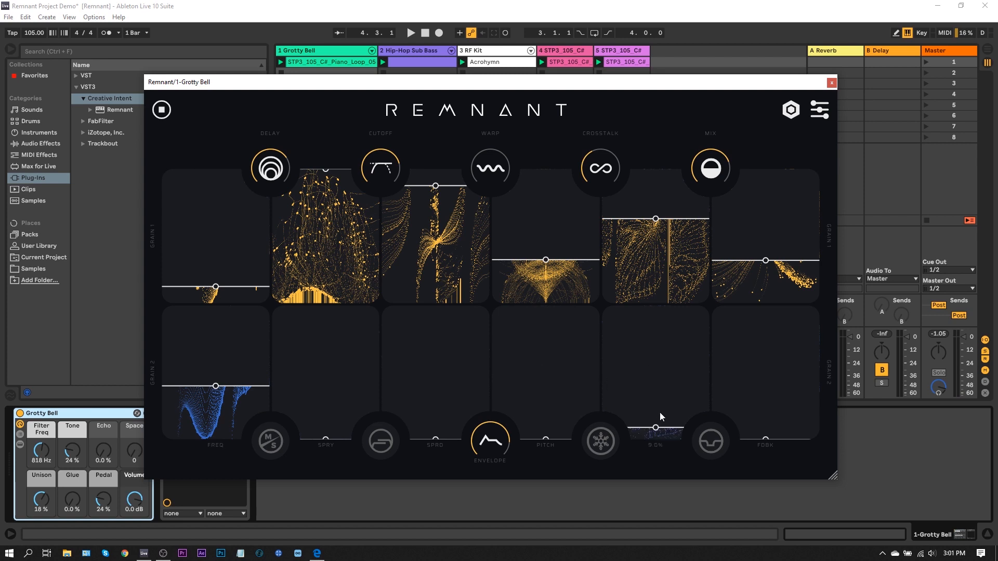
drag(660, 413, 650, 399)
- Set Grain 2's spread to about 30%, its spray to about 90% and its feedback to about half, with the track playing
drag(435, 373, 432, 343)
drag(341, 375, 364, 367)
key(space)
drag(729, 428, 753, 370)
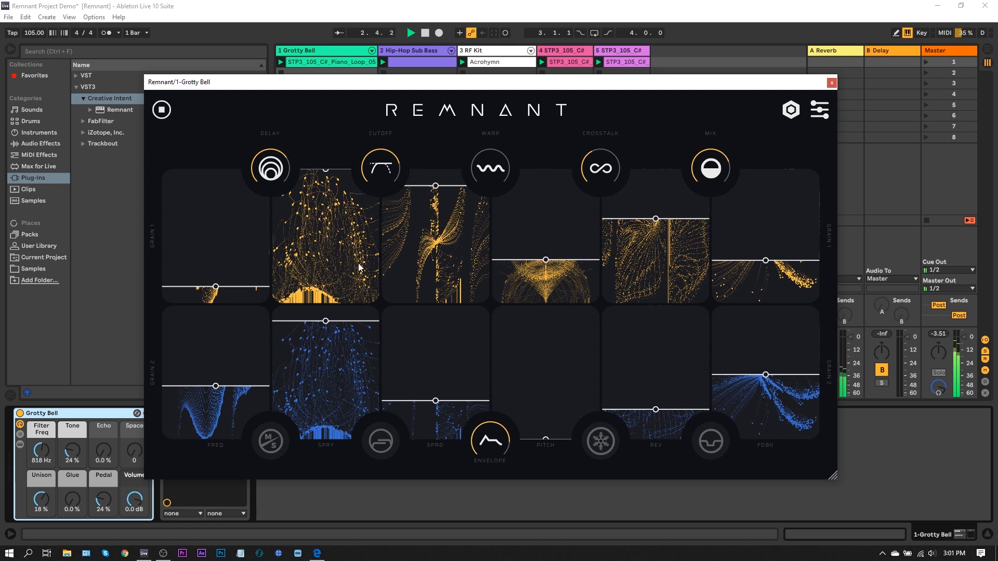
- Sweep Remnant's Cutoff up and back down, and play the track again
drag(374, 173, 375, 169)
drag(376, 173, 373, 195)
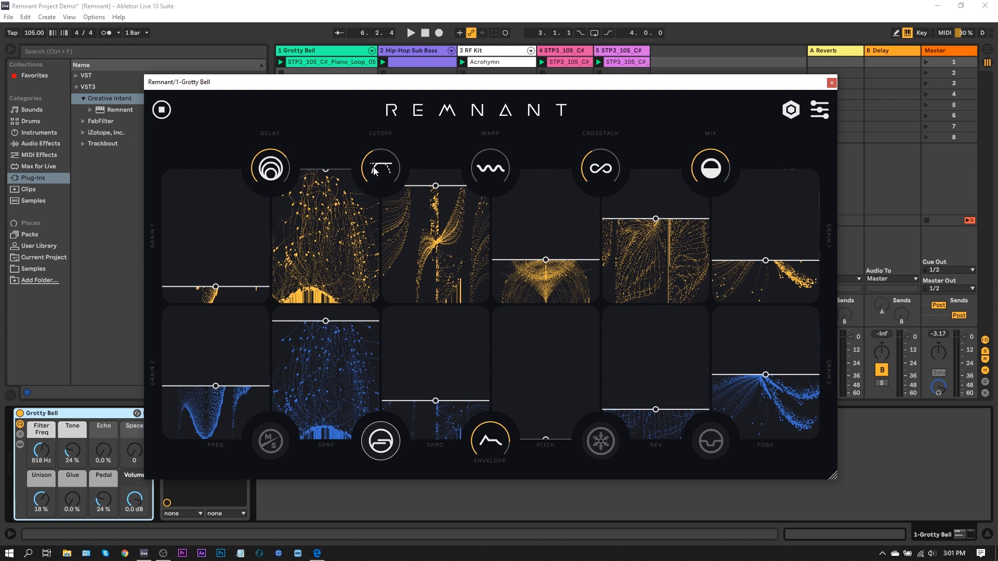
key(space)
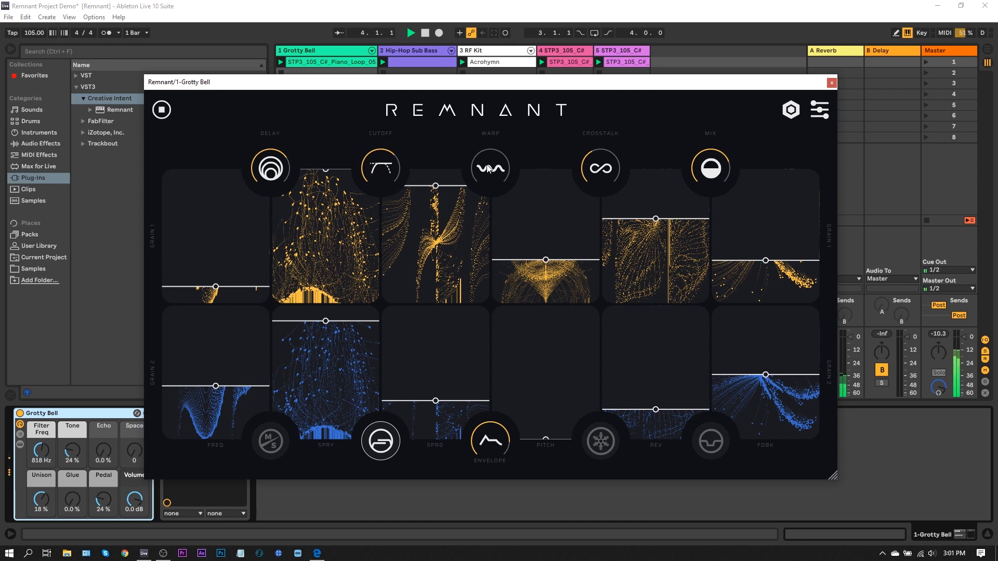
key(space)
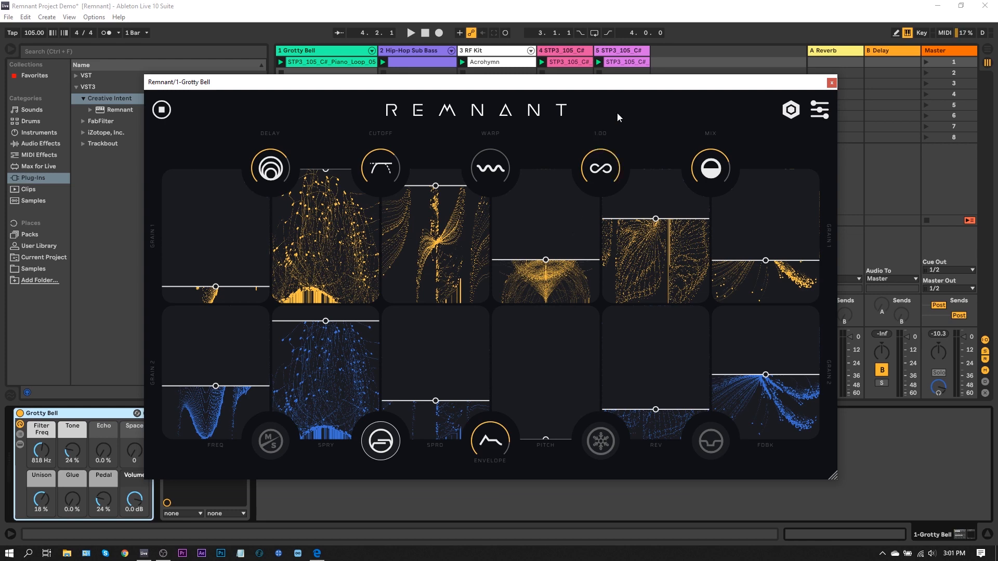
- Raise Grain 1's reverse amount to about three quarters and its feedback to about 70% during playback
key(space)
drag(655, 219, 656, 203)
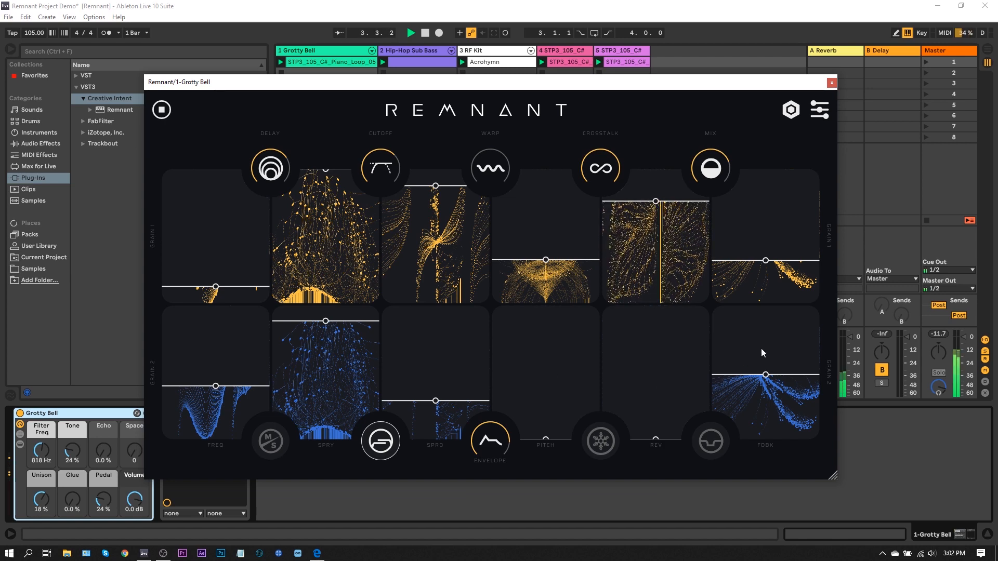
drag(765, 260, 776, 226)
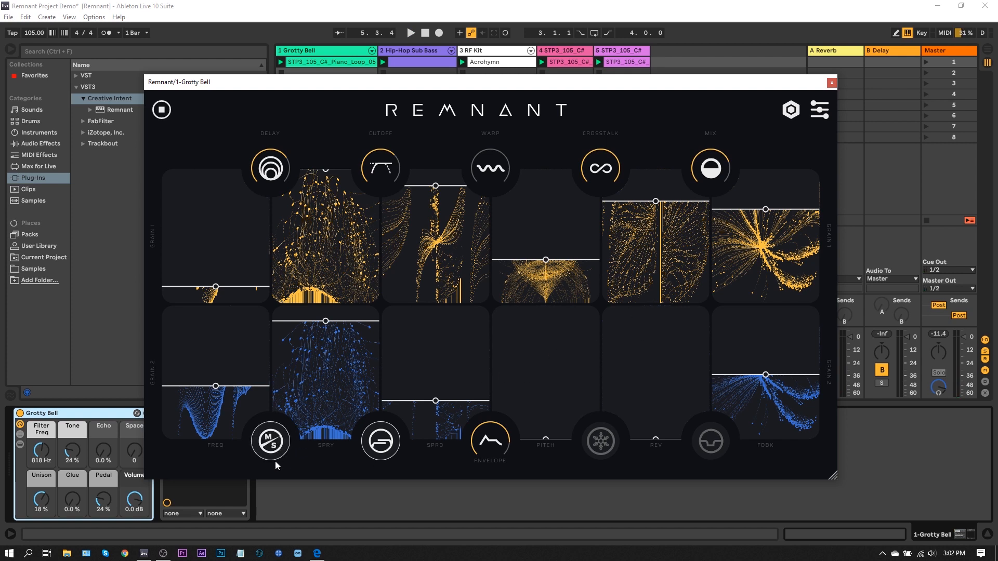
- Play the Grotty Bell track with the current Remnant settings and stop it
key(space)
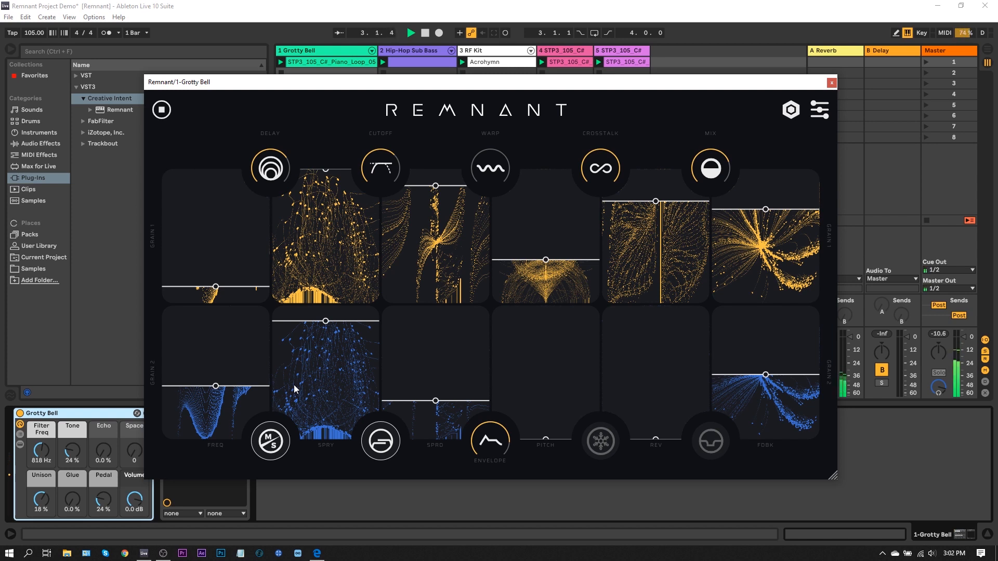
key(space)
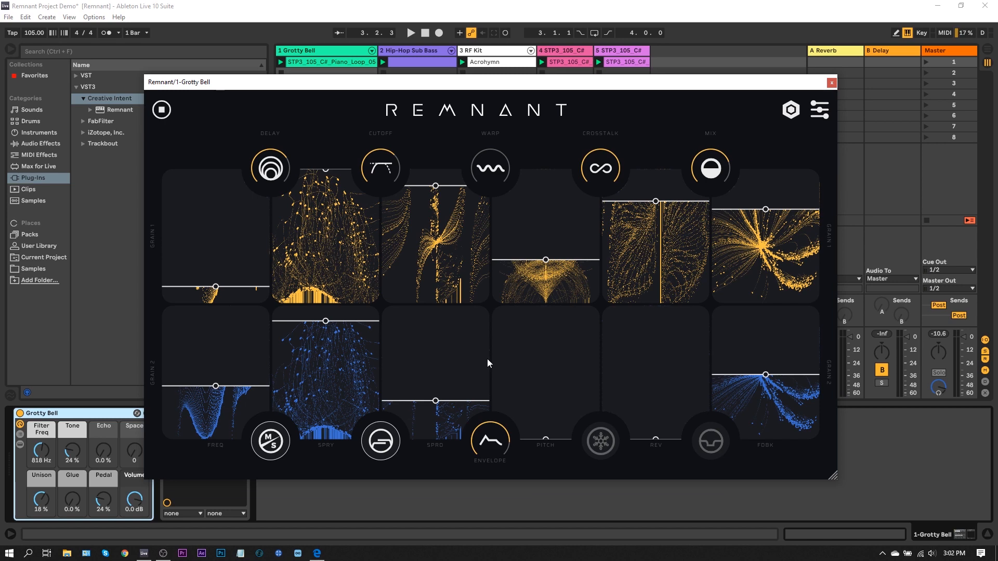
- Audition the factory presets 808 Rumble, dark vocals and Duzt on the Grotty Bell clip, and load the Freeze me preset
click(819, 110)
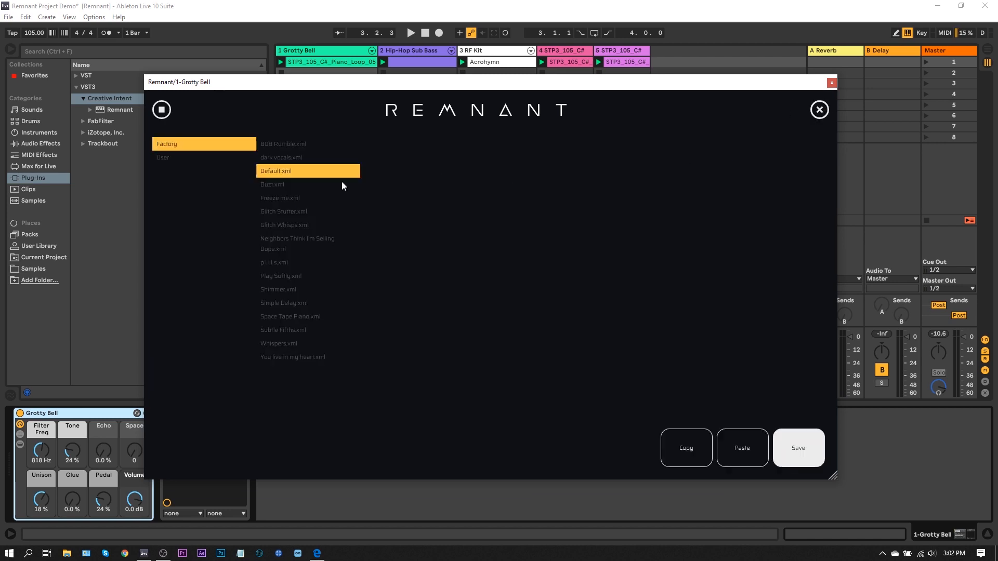
click(275, 148)
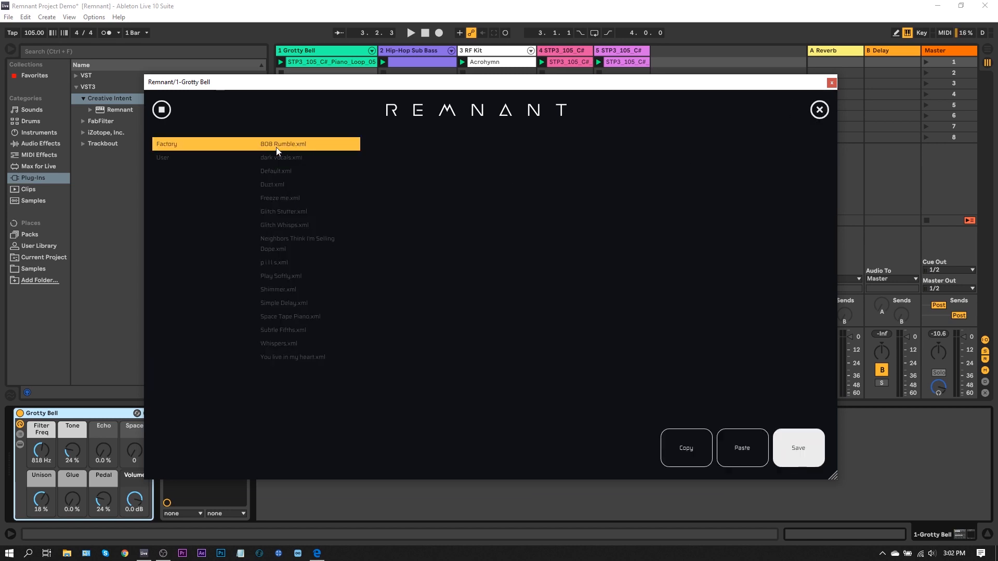
click(280, 62)
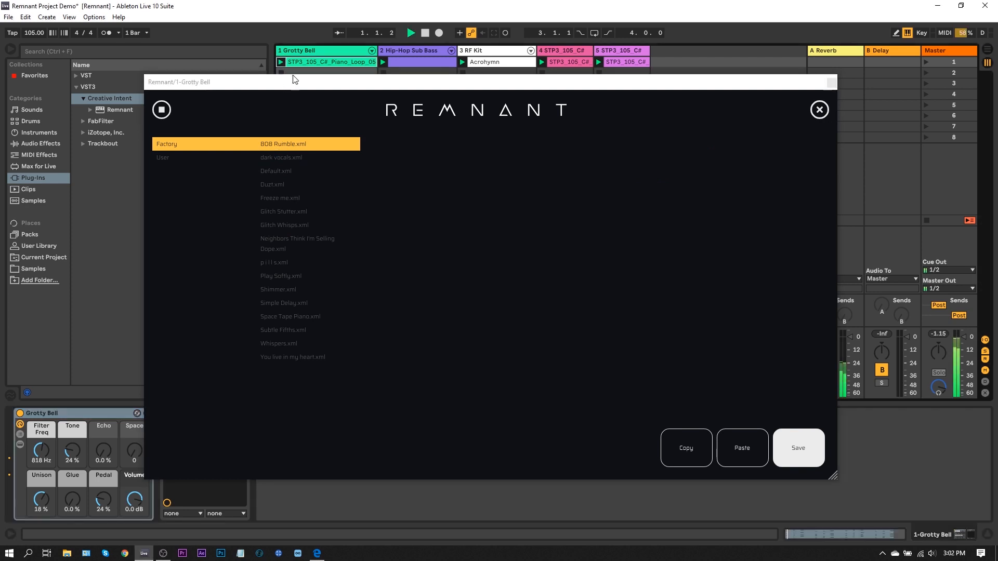
click(283, 158)
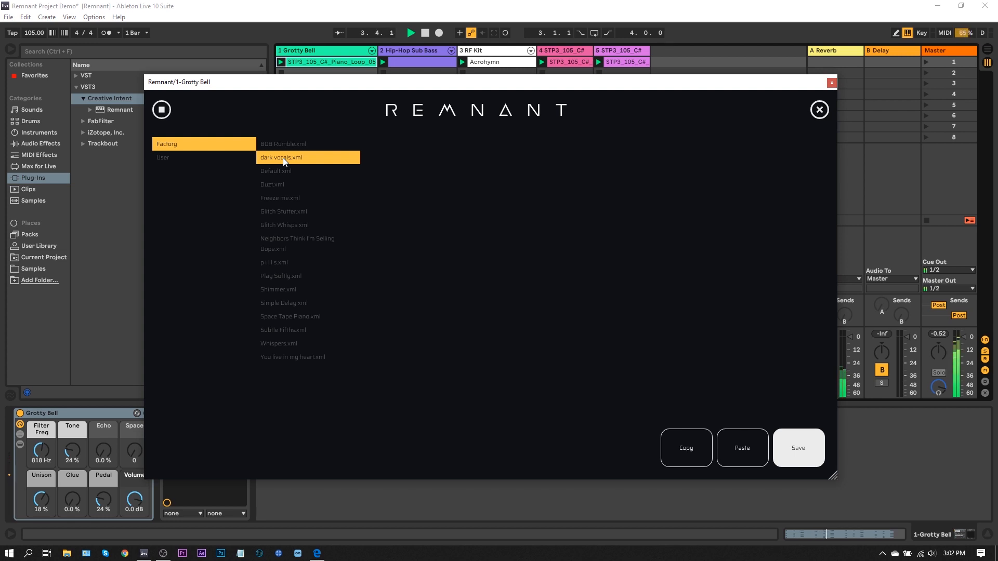
click(269, 185)
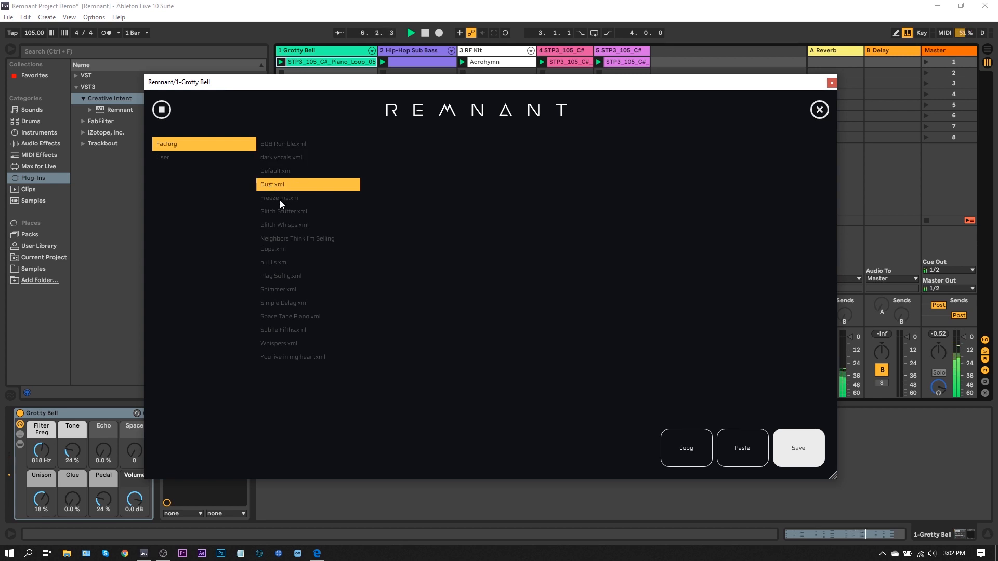
click(280, 201)
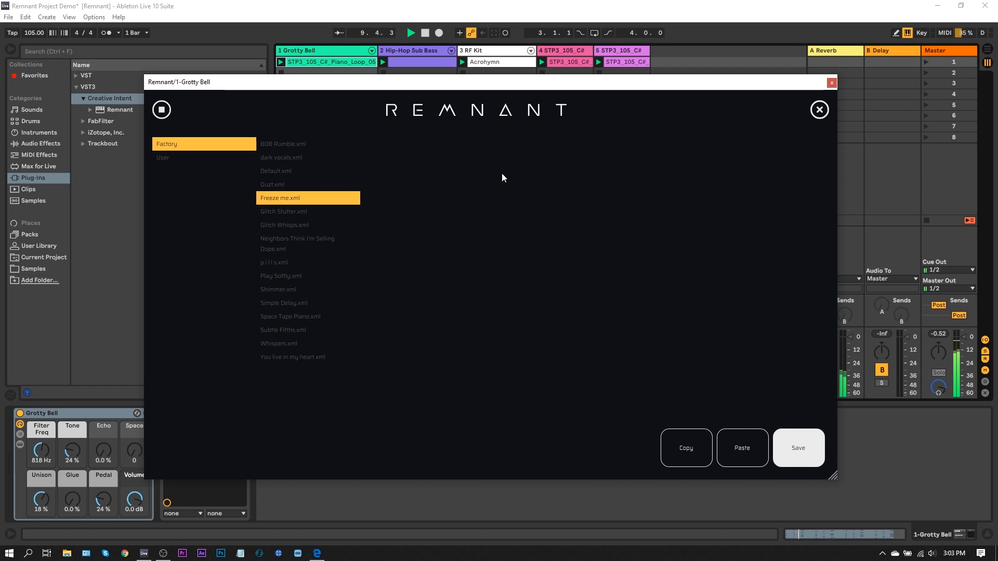
click(819, 111)
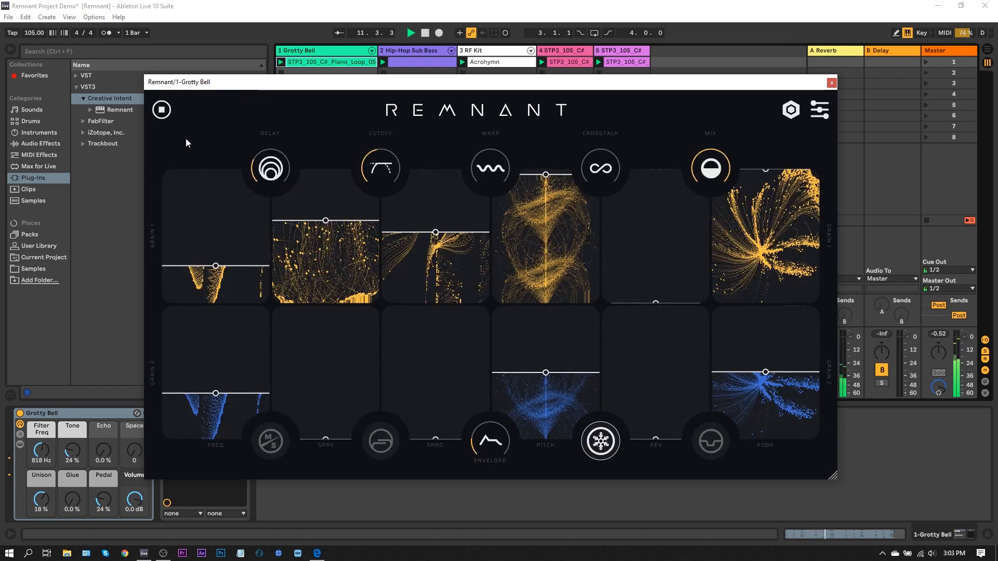
- Stop the transport and return it to the start, play the track briefly, and cut off Remnant's remaining sound
click(424, 33)
click(425, 33)
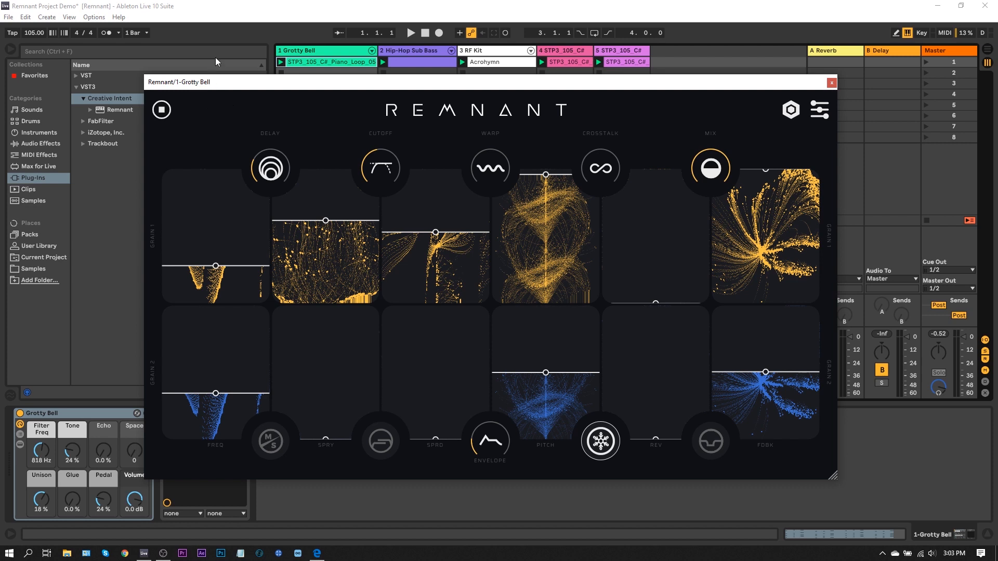
key(space)
key(space)
click(163, 110)
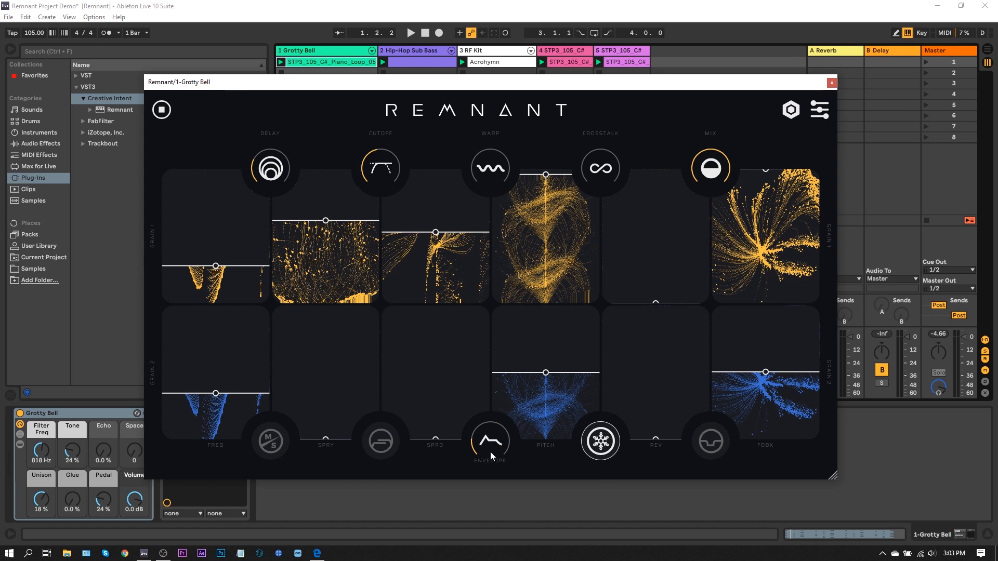
- Raise Remnant's Envelope to about its maximum and play the Grotty Bell clip briefly
drag(492, 453, 489, 301)
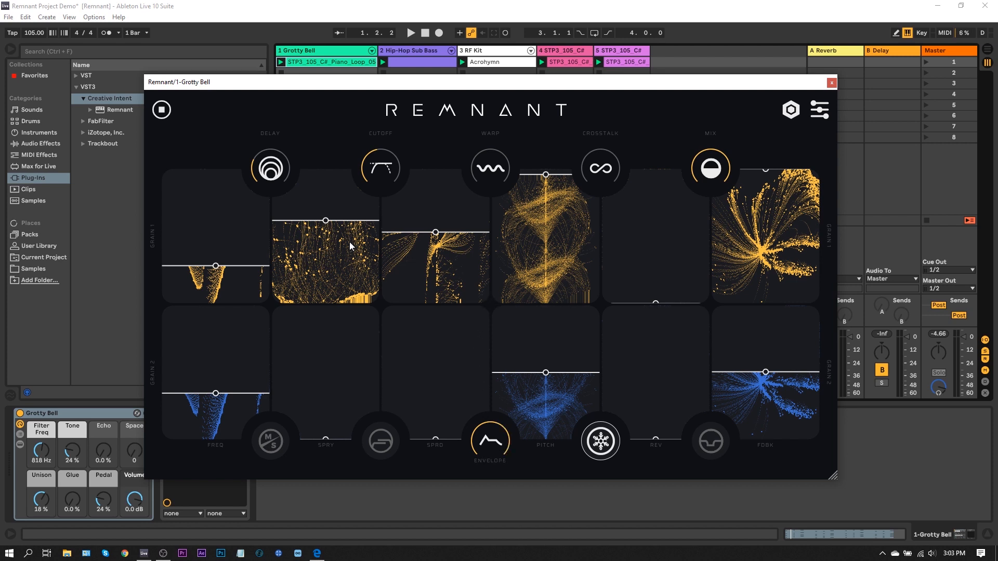
click(280, 62)
key(space)
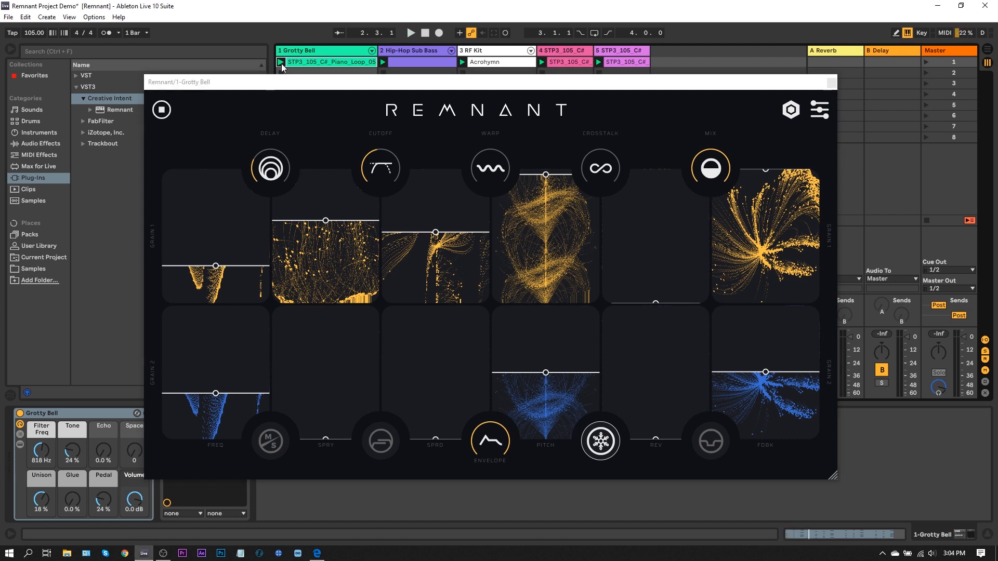
- Turn Freeze off and back on while replaying the Grotty Bell clip, and lower Remnant's Mix to about half
click(612, 444)
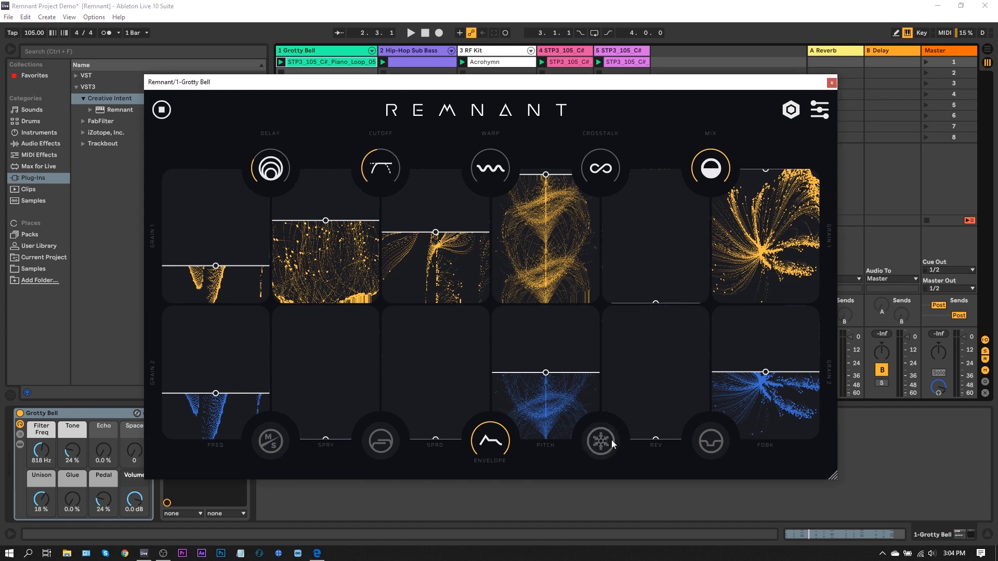
click(281, 62)
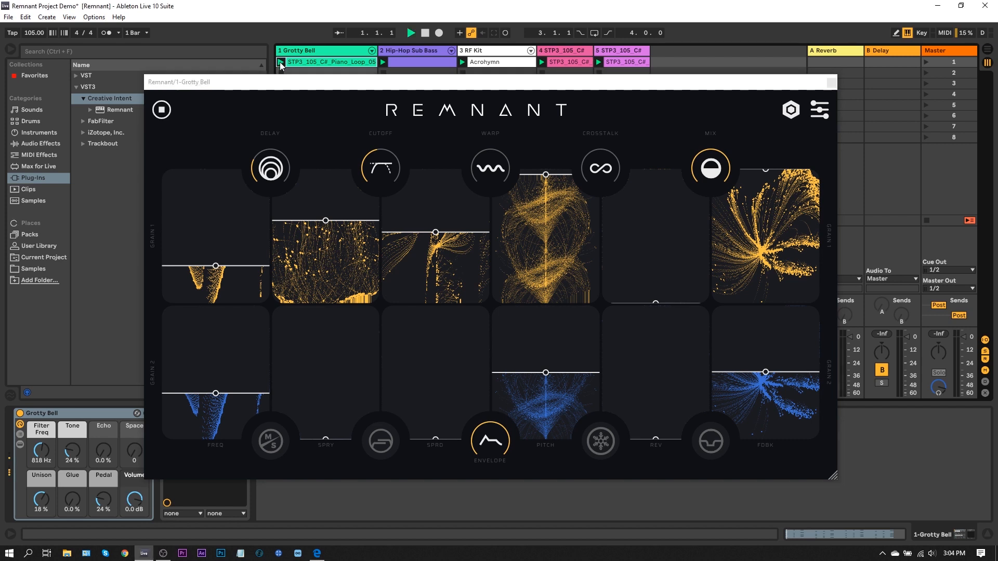
click(598, 445)
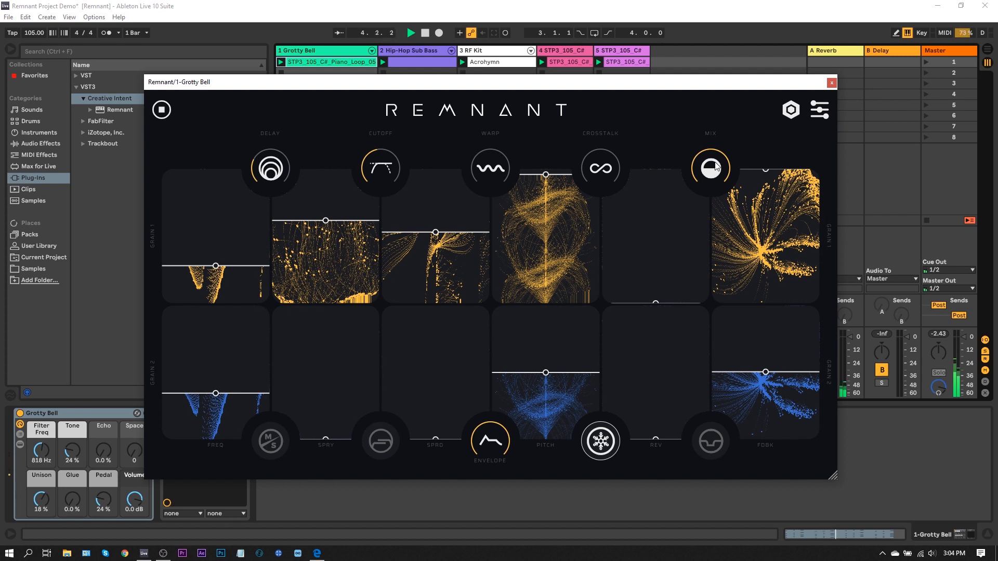
drag(716, 168, 706, 211)
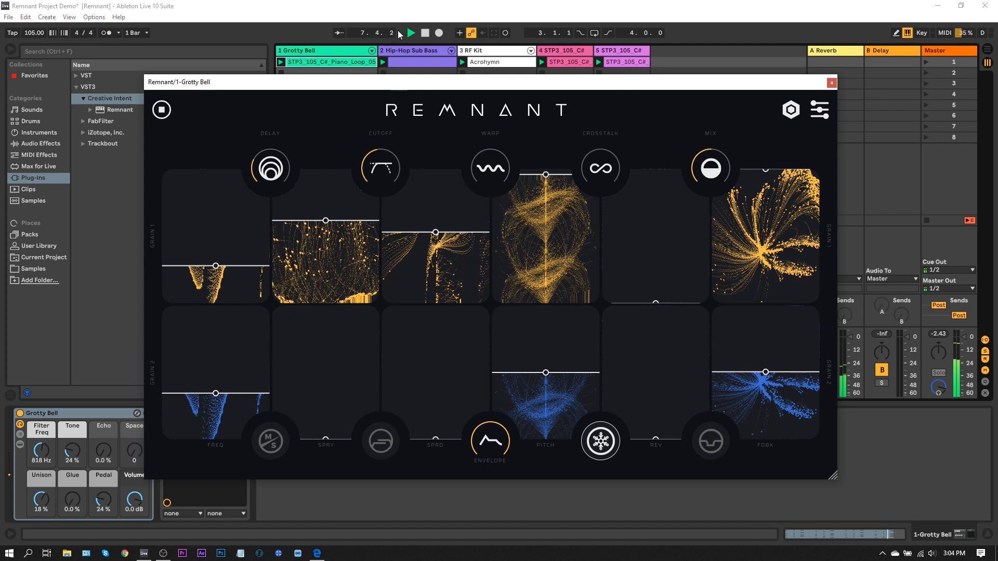
key(space)
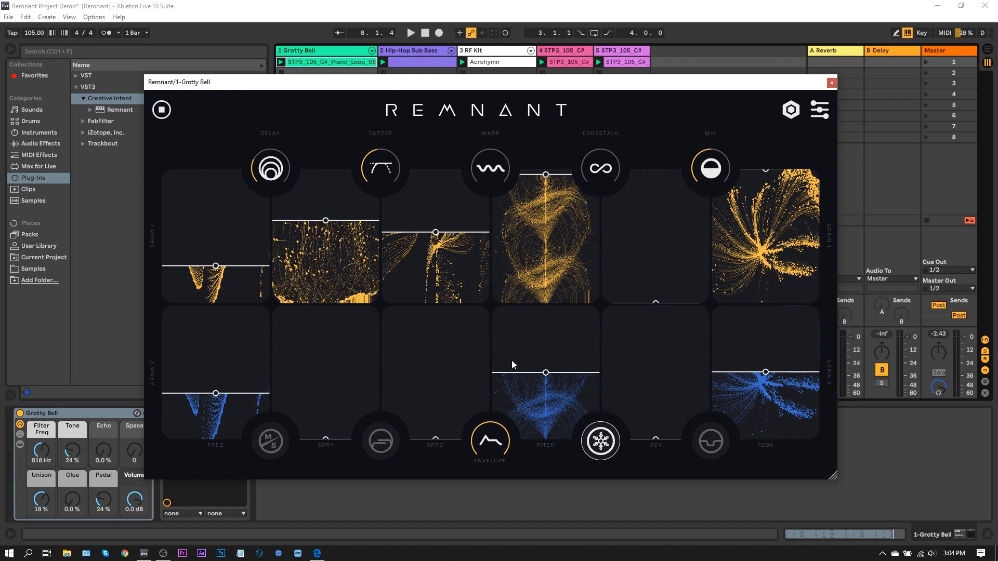
- Turn Freeze off, play the track and engage Freeze again during playback
click(491, 441)
click(490, 440)
click(606, 441)
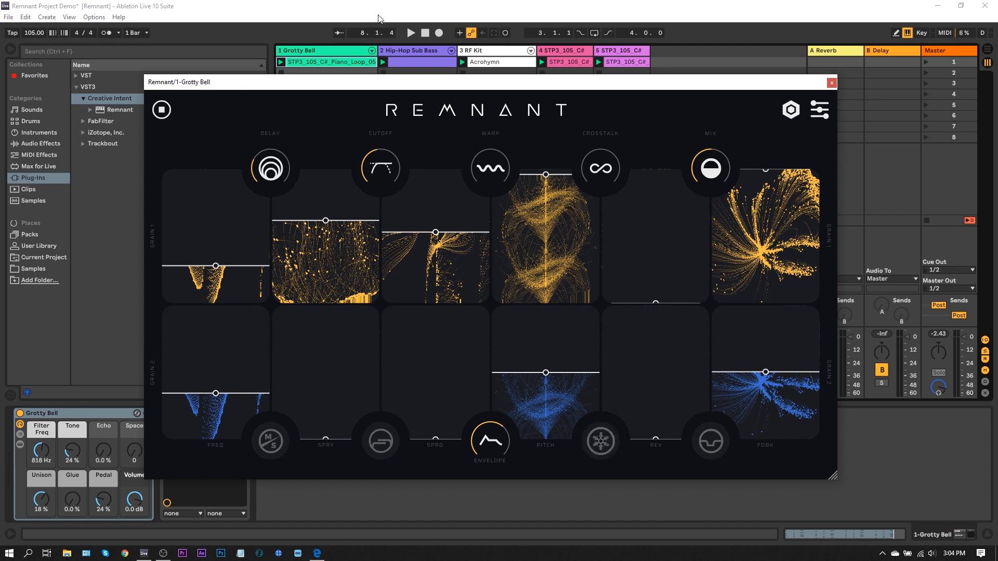
key(space)
click(601, 441)
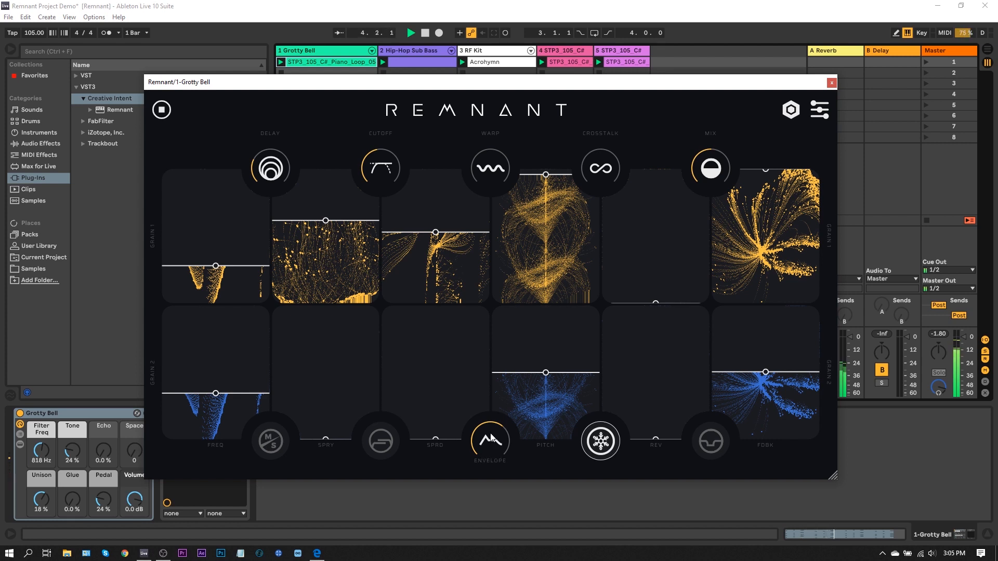
key(space)
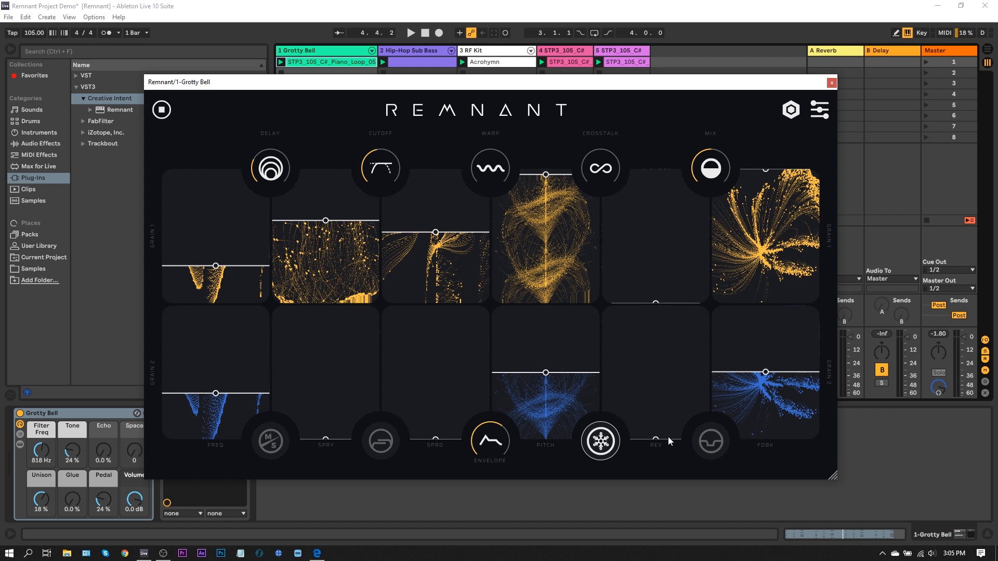
- Enable the steering-wheel option beside Freeze, turn Freeze off, play the track and engage Freeze again
click(717, 442)
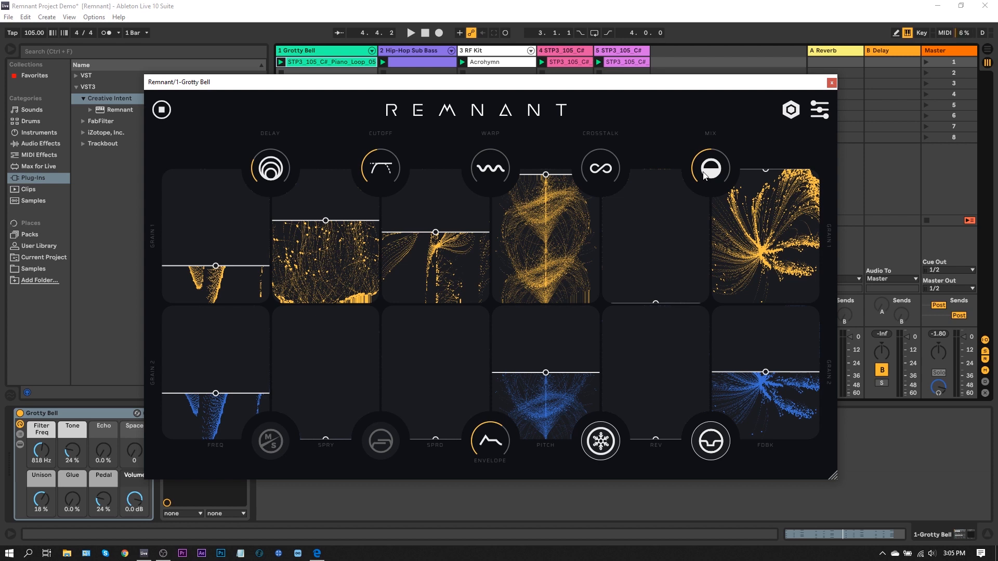
click(601, 447)
click(411, 32)
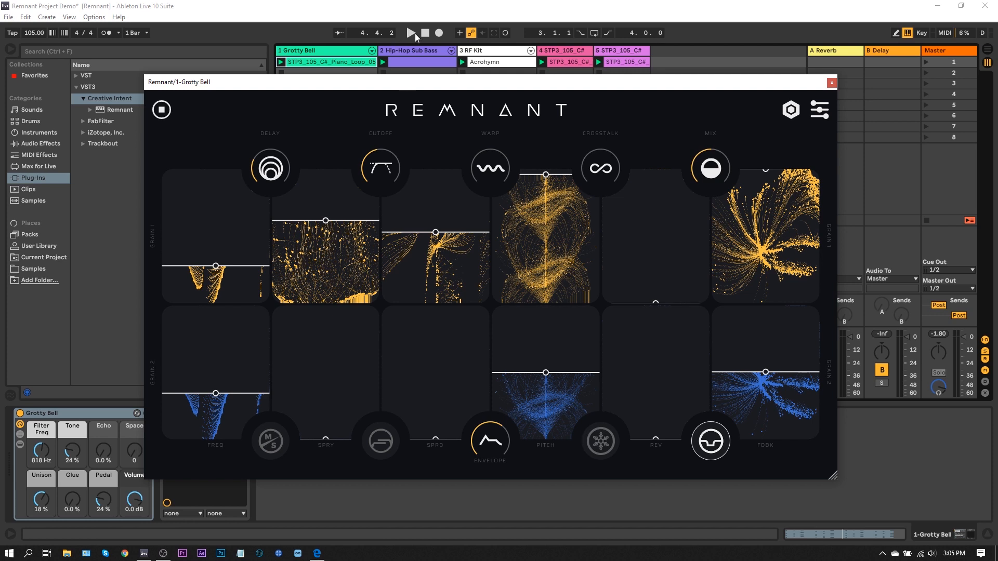
click(601, 444)
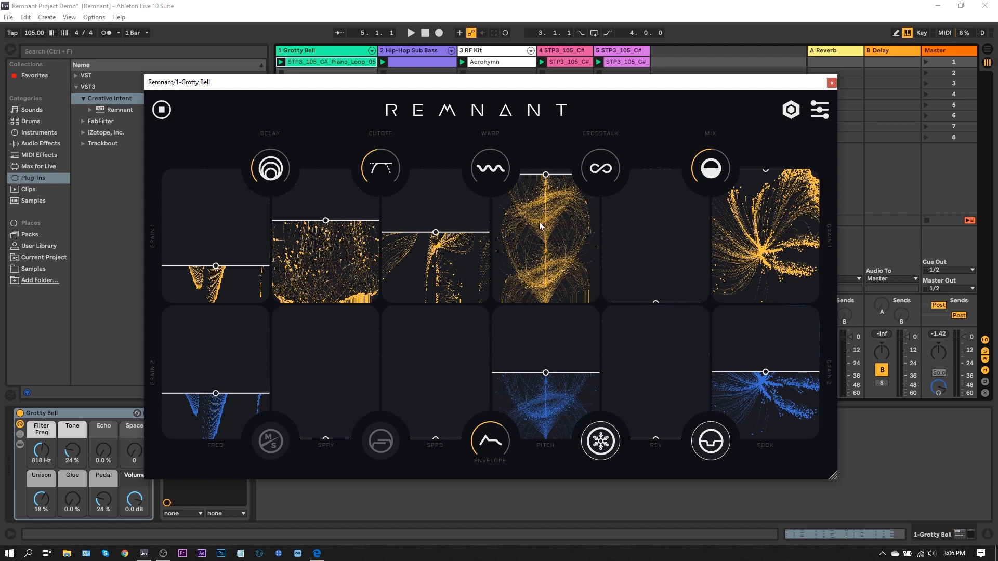
- Raise Grain 1's pitch to its maximum and its reverse amount to 100%, and play the track briefly
drag(549, 205, 549, 198)
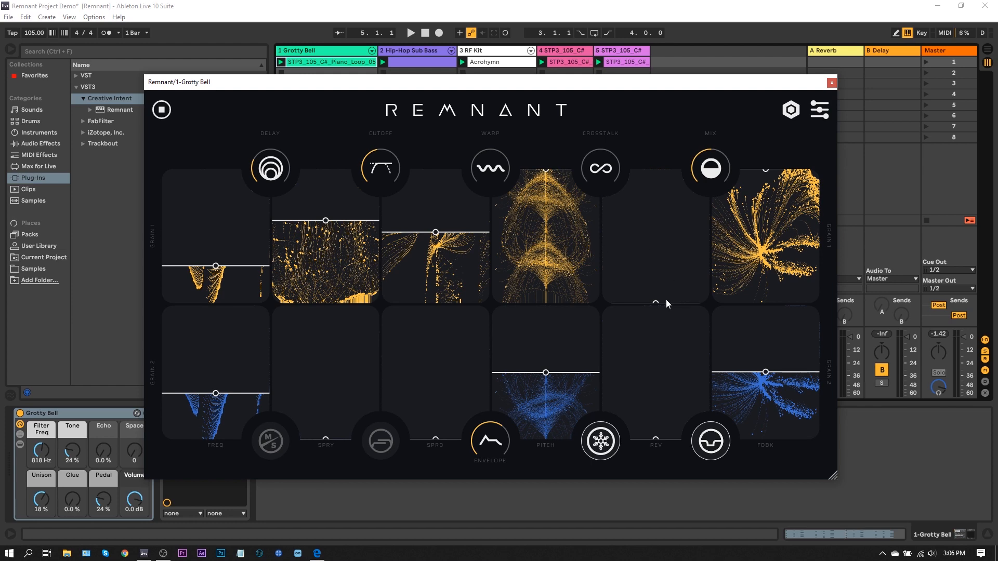
drag(660, 300, 665, 204)
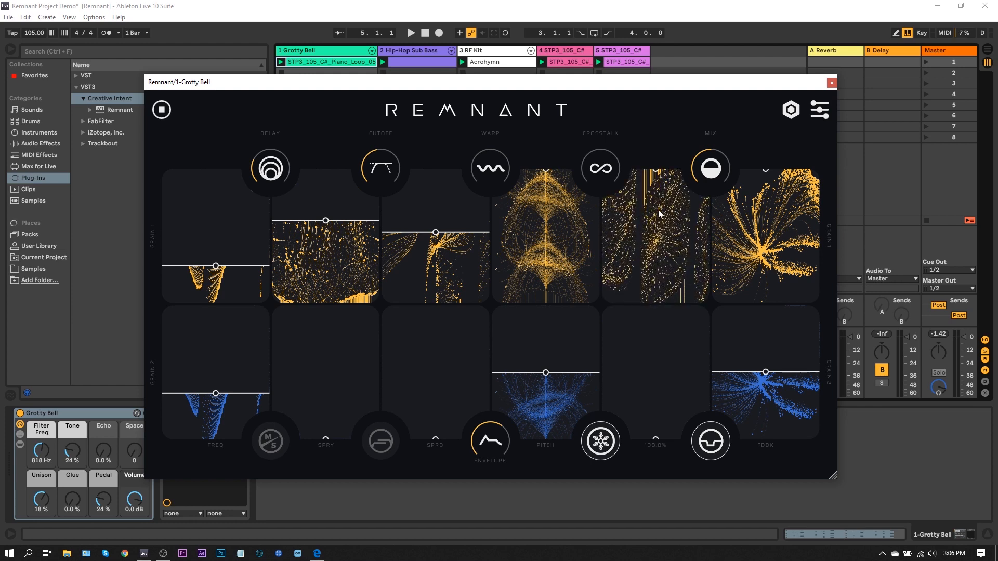
key(space)
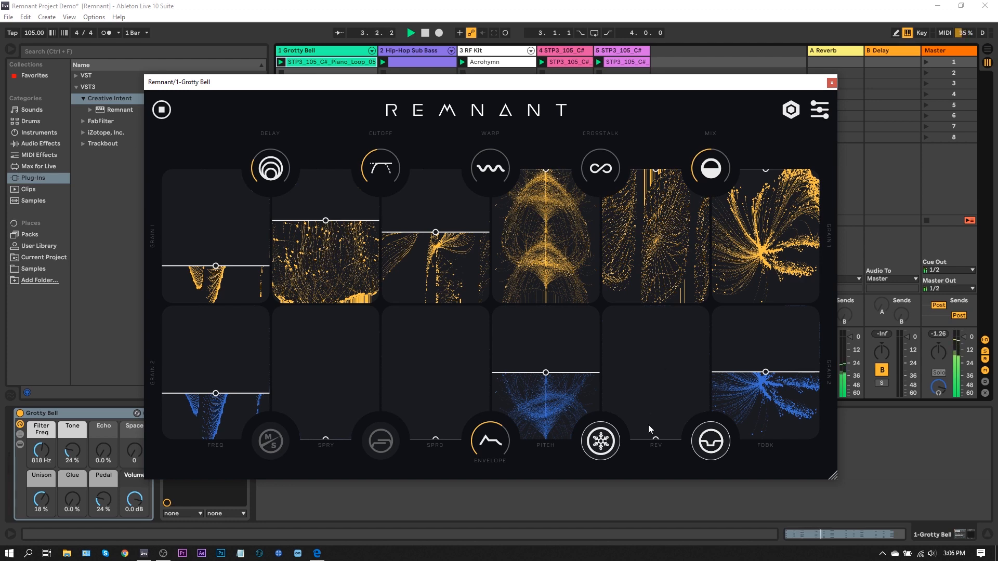
key(space)
- Set Grain 1's reverse amount to 0% and Grain 2's to 100%, and start playback
drag(653, 192, 661, 344)
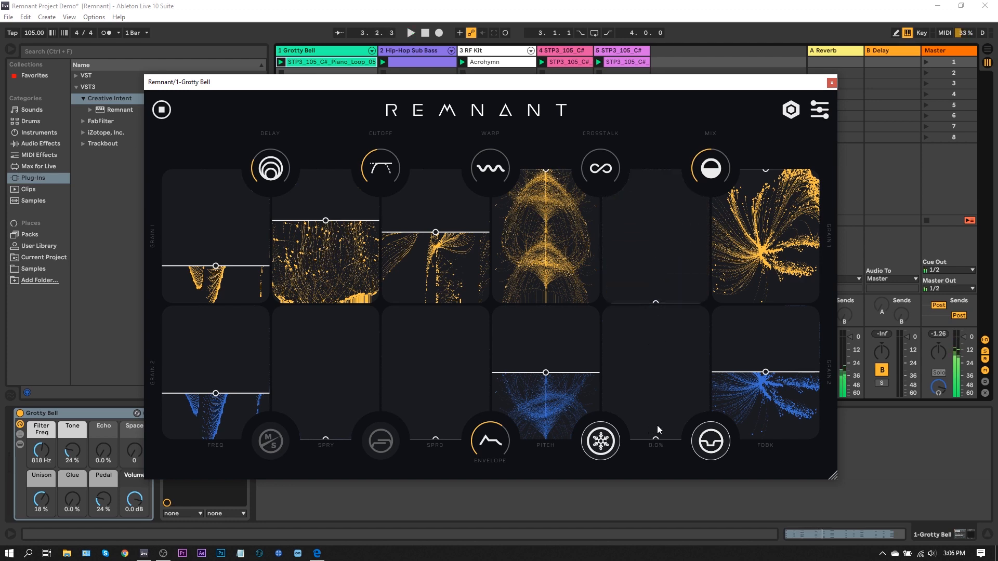
drag(656, 429, 656, 265)
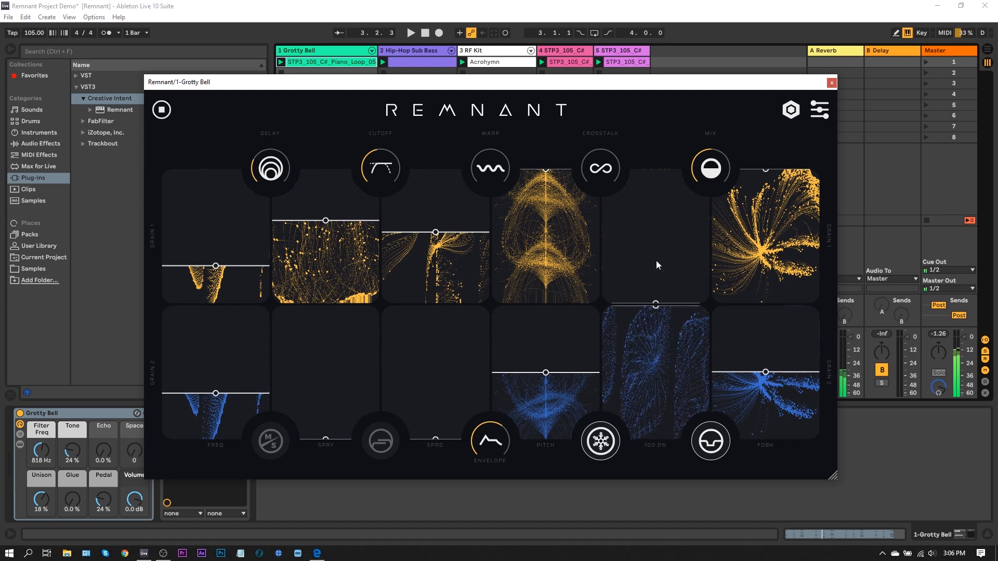
key(space)
- Sweep Grain 2's frequency up and down to about 15%, and raise its spray to about 30%, spread to about 65% and feedback to about 70%
drag(238, 390, 237, 335)
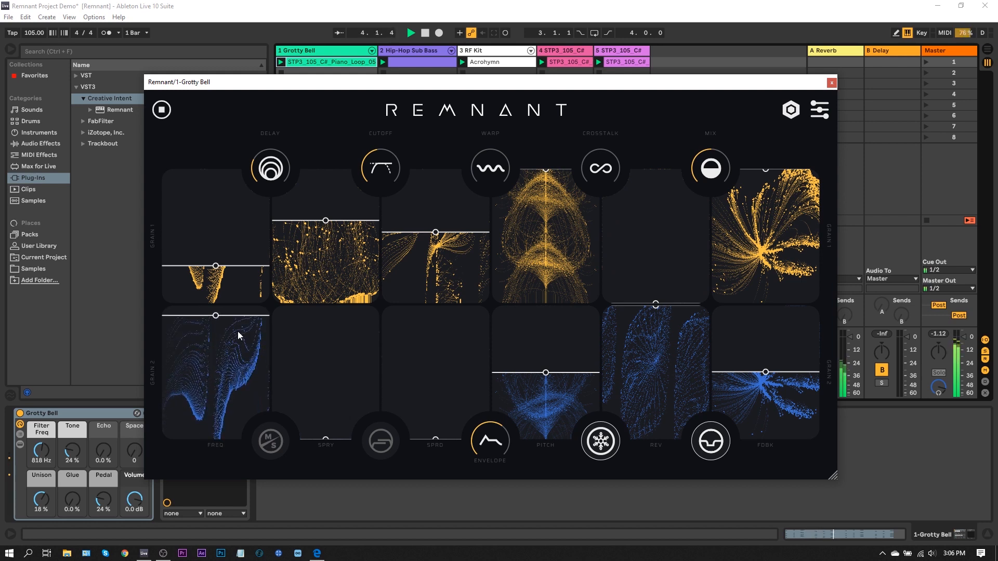
drag(238, 332, 235, 401)
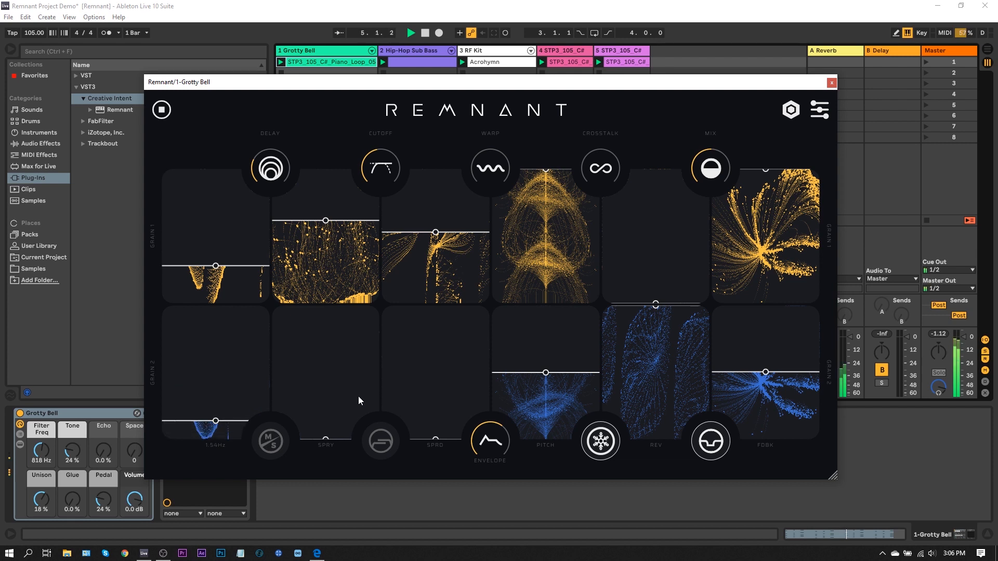
drag(332, 416, 335, 400)
drag(443, 401, 447, 337)
drag(759, 346, 759, 323)
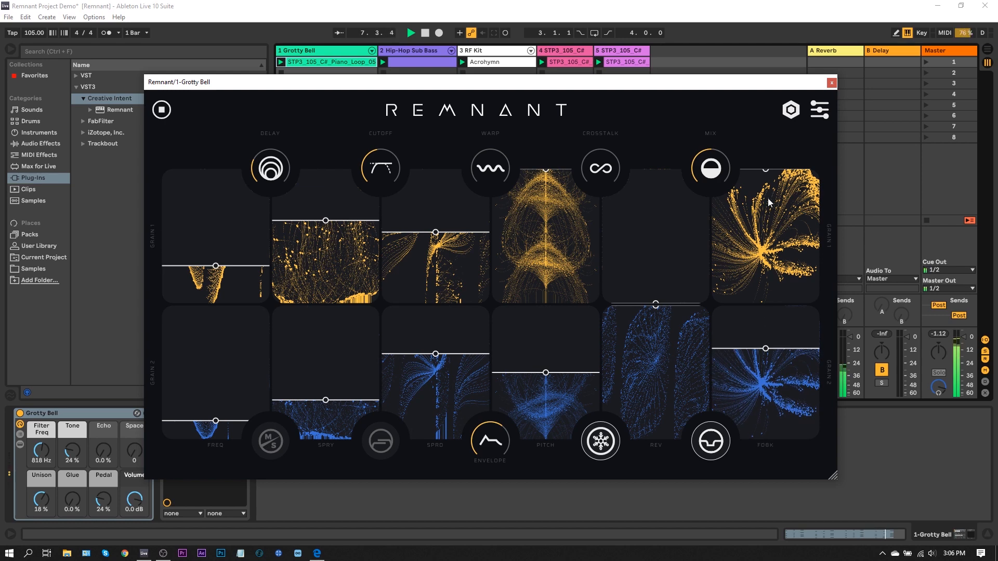
- Drop Grain 1's feedback to zero, raise its reverse amount to about 20% and set its frequency to about 15% of its range
drag(770, 197, 772, 312)
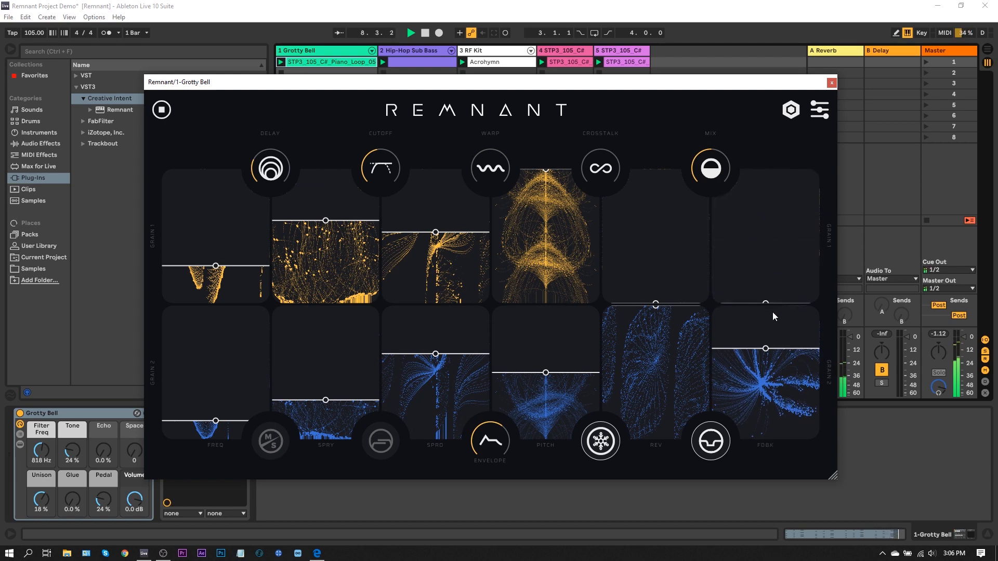
drag(244, 286, 225, 323)
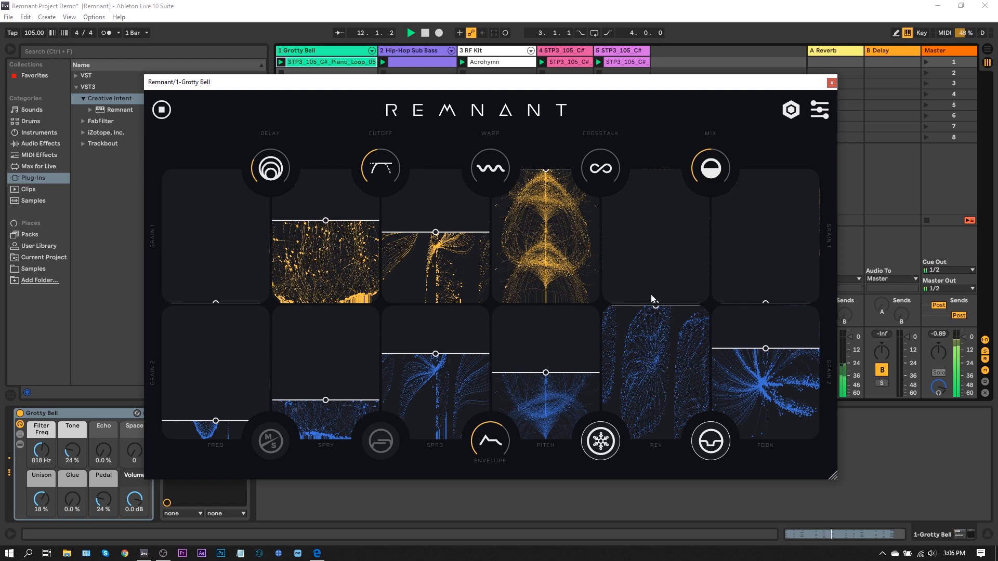
drag(652, 298, 654, 271)
mouse_move(251, 258)
mouse_down()
mouse_move(250, 214)
mouse_move(252, 245)
mouse_up()
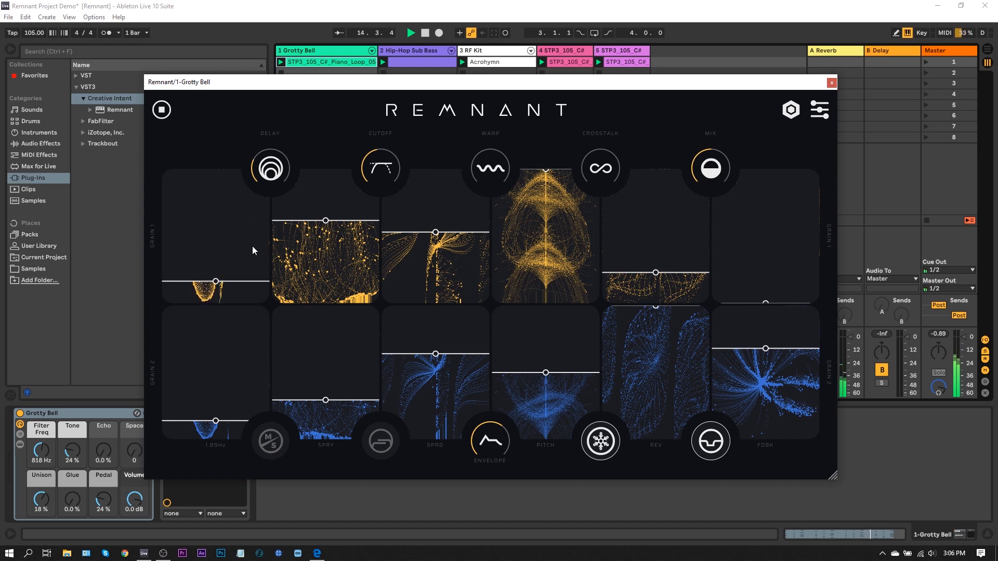
- Set Grain 1's spray to about 60%, spread to about 70%, feedback to about 70% and reverse to zero, and stop playback
drag(312, 258, 466, 221)
drag(752, 235, 761, 179)
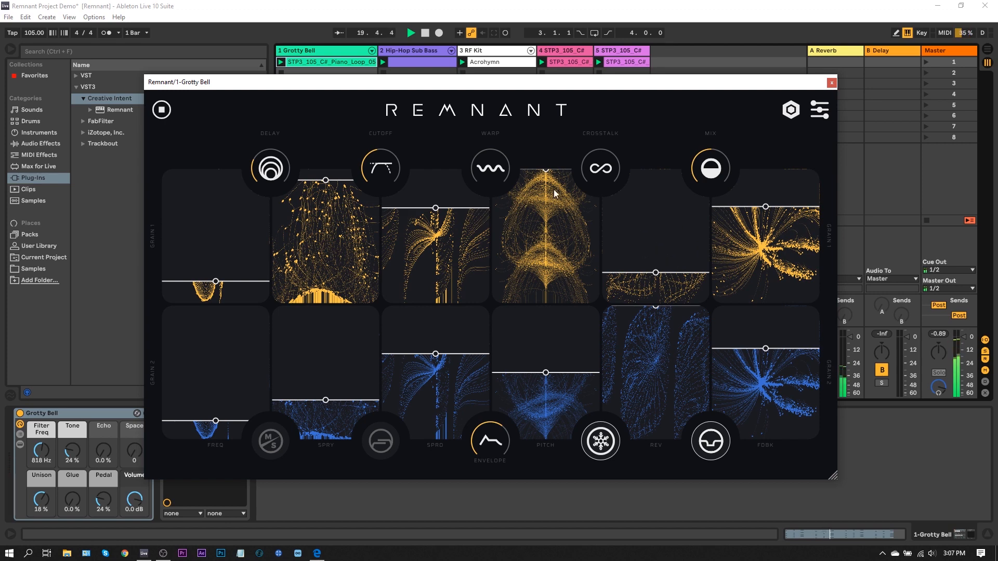
drag(338, 211, 336, 245)
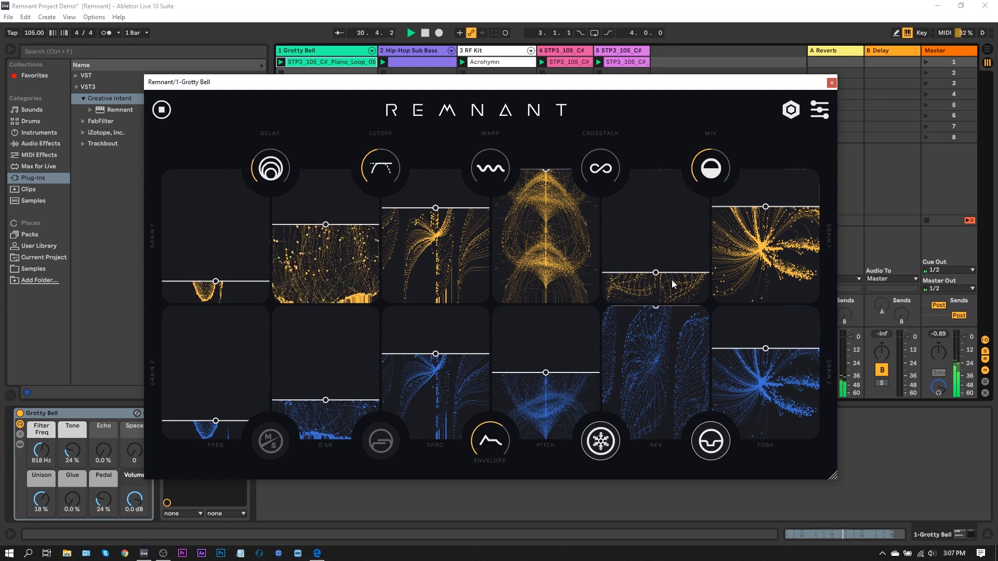
drag(674, 286, 673, 354)
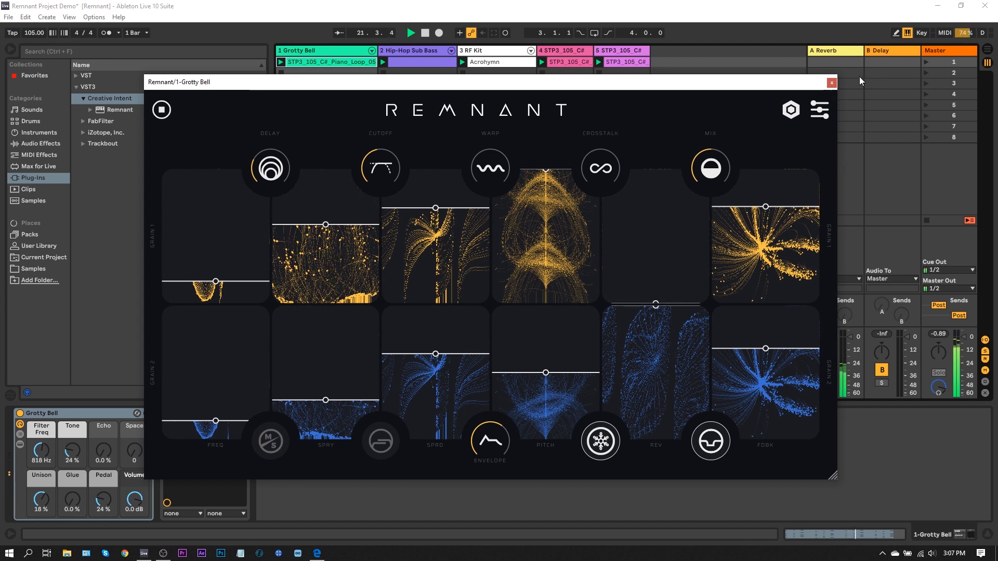
key(space)
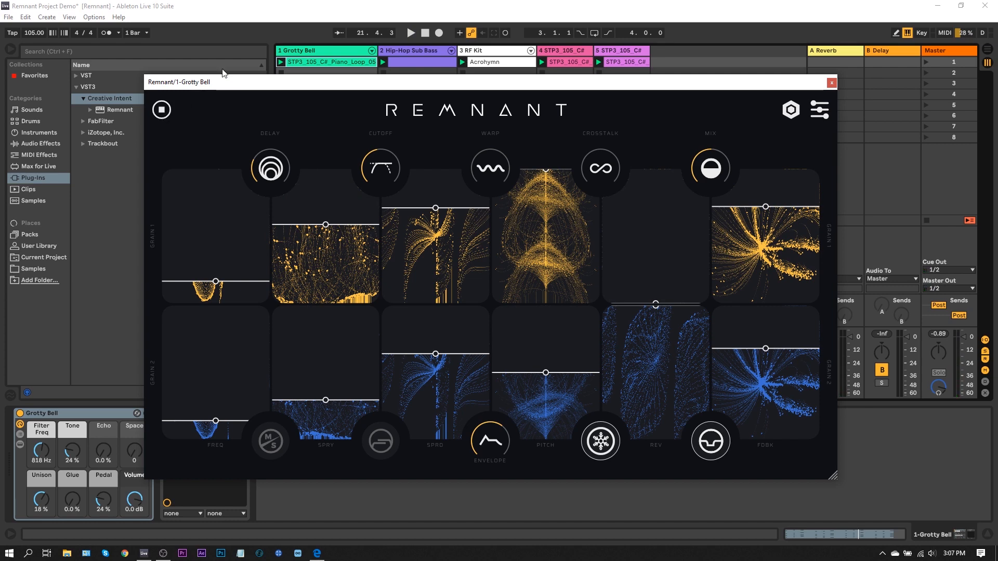
- Take the Grotty Bell track out of solo and restart playback from the beginning of the song
drag(223, 81, 286, 76)
click(317, 383)
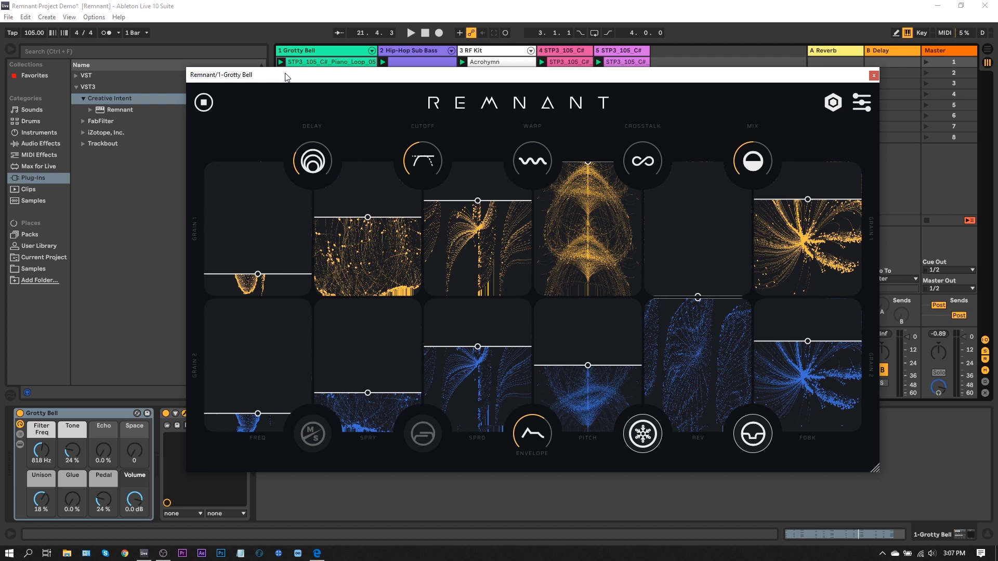
click(424, 33)
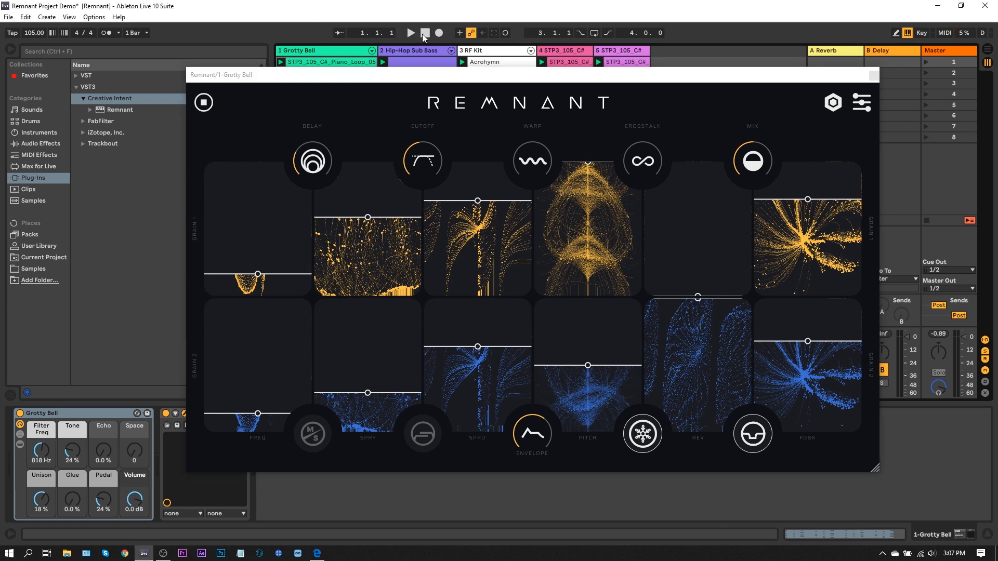
click(410, 33)
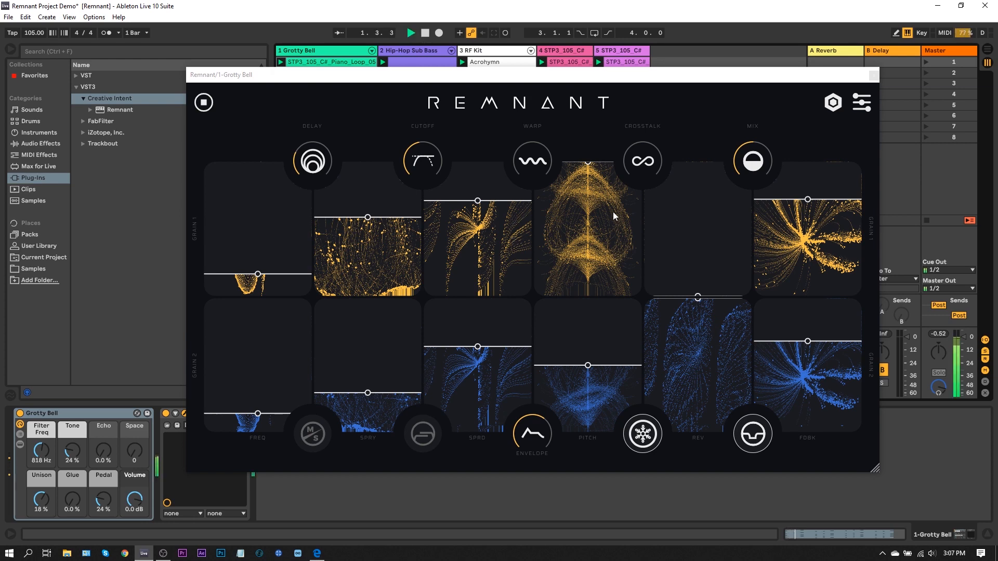
- Lower Grain 1's pitch to about 40% of its range, raise Grain 2's frequency to about 25% and the cutoff slightly, and enable the option beside M/S
drag(603, 203, 604, 269)
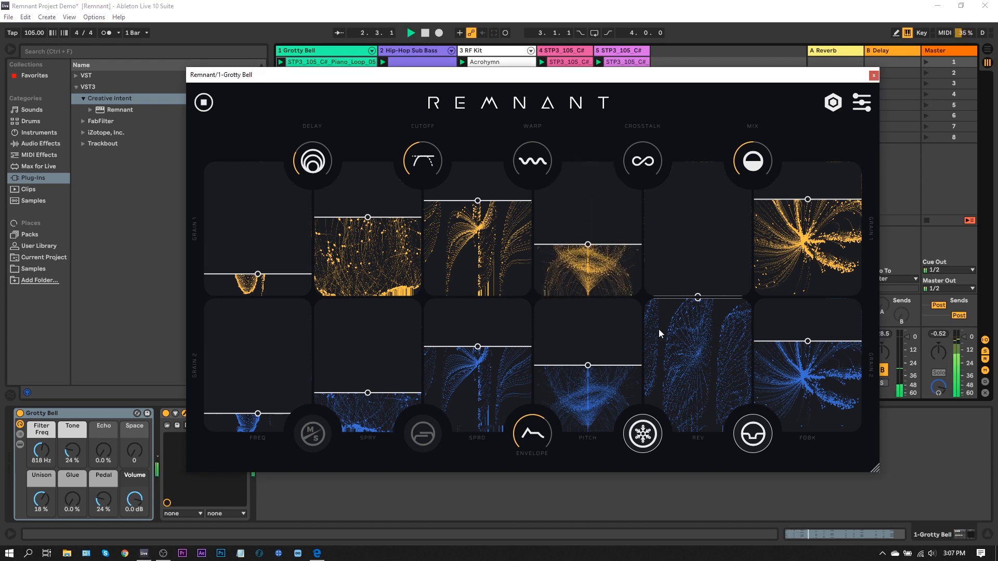
drag(271, 403, 270, 386)
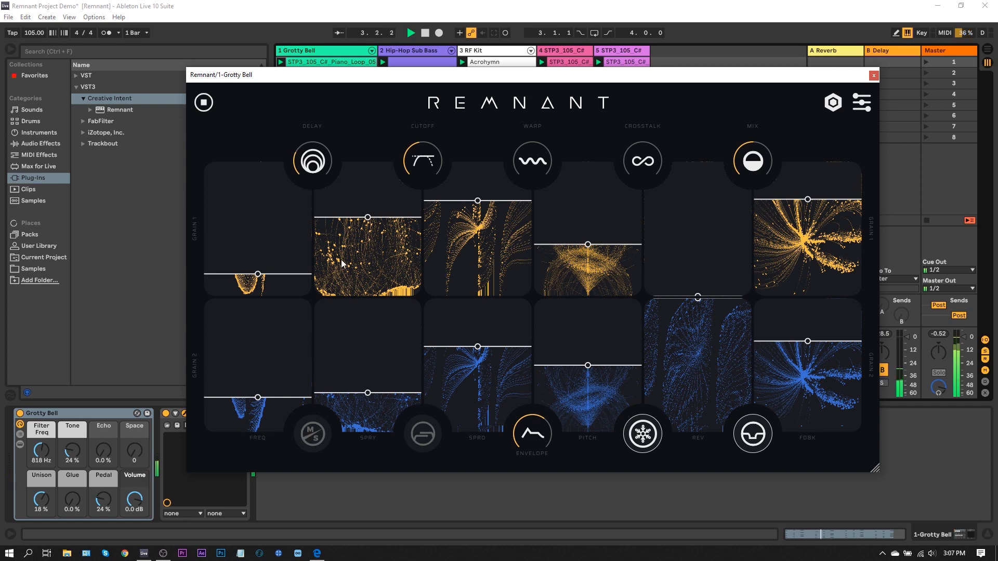
drag(419, 156, 423, 137)
click(426, 433)
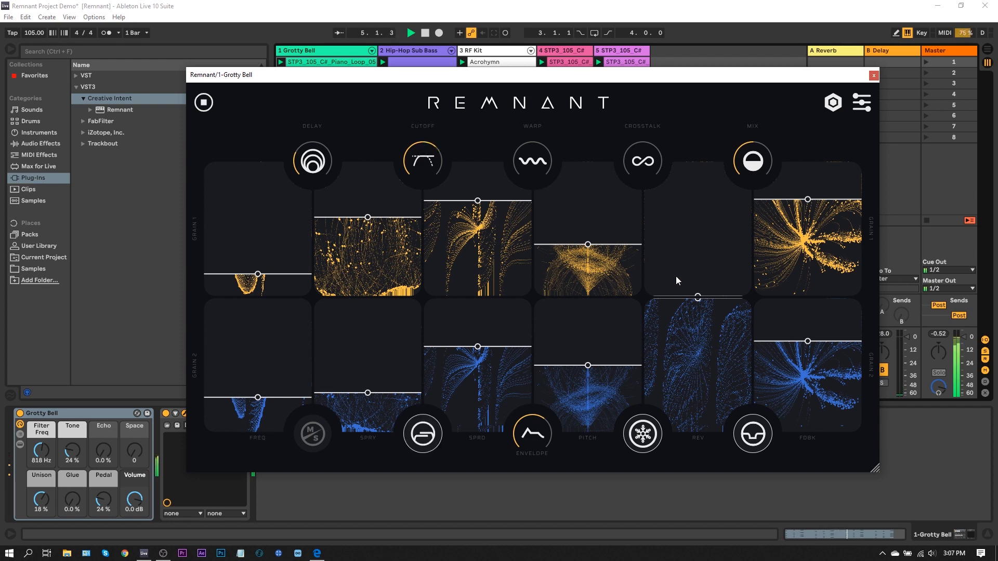
- Raise Grain 1's feedback to about 78% and its spread to about 80%, and lower Grain 2's feedback to about 0.36
mouse_move(679, 276)
mouse_down()
mouse_move(682, 220)
mouse_move(683, 283)
mouse_up()
mouse_move(808, 228)
mouse_down()
mouse_move(811, 197)
mouse_move(810, 217)
mouse_up()
drag(829, 359, 824, 397)
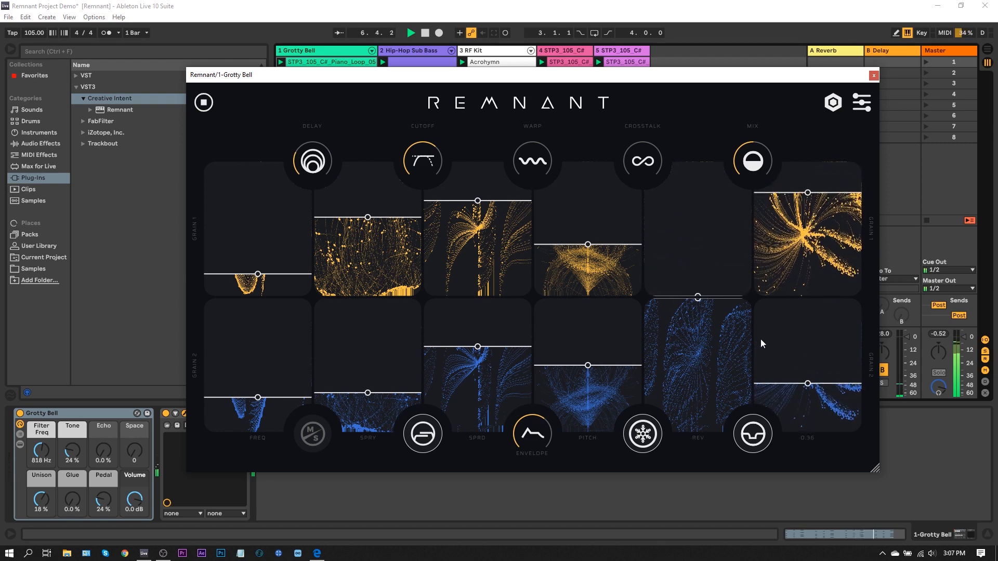
drag(516, 239, 502, 224)
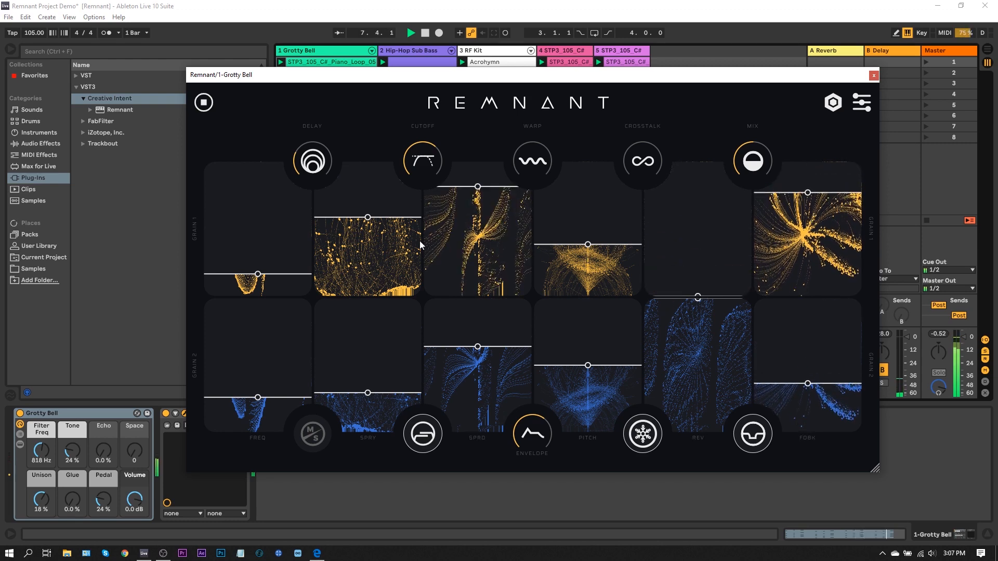
- Sweep Grain 1's frequency up and back to about 15%, raise its pitch to about 70% of its range, and increase the cutoff and crosstalk
drag(259, 274, 264, 220)
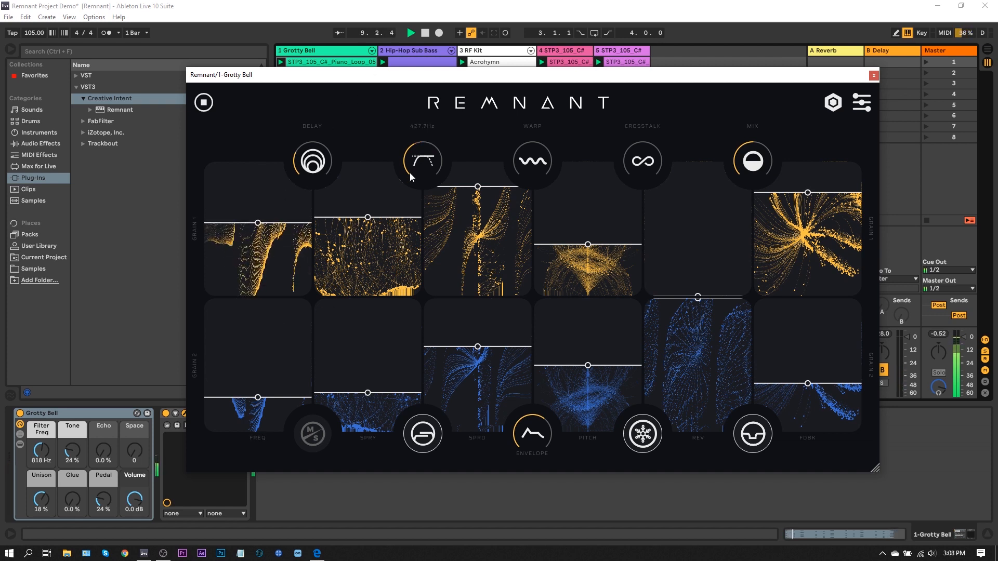
drag(425, 155, 424, 139)
drag(258, 251, 259, 274)
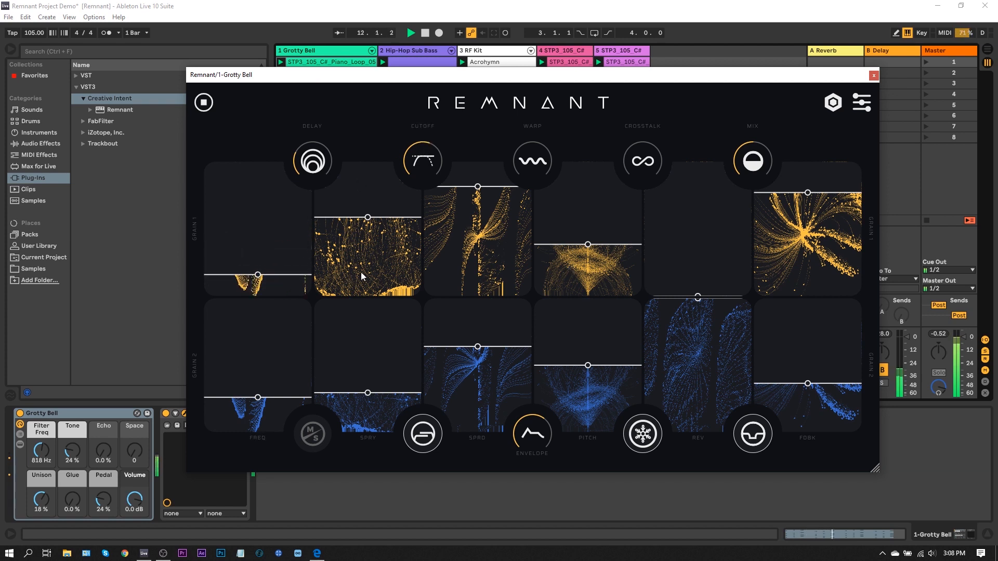
drag(591, 258, 602, 215)
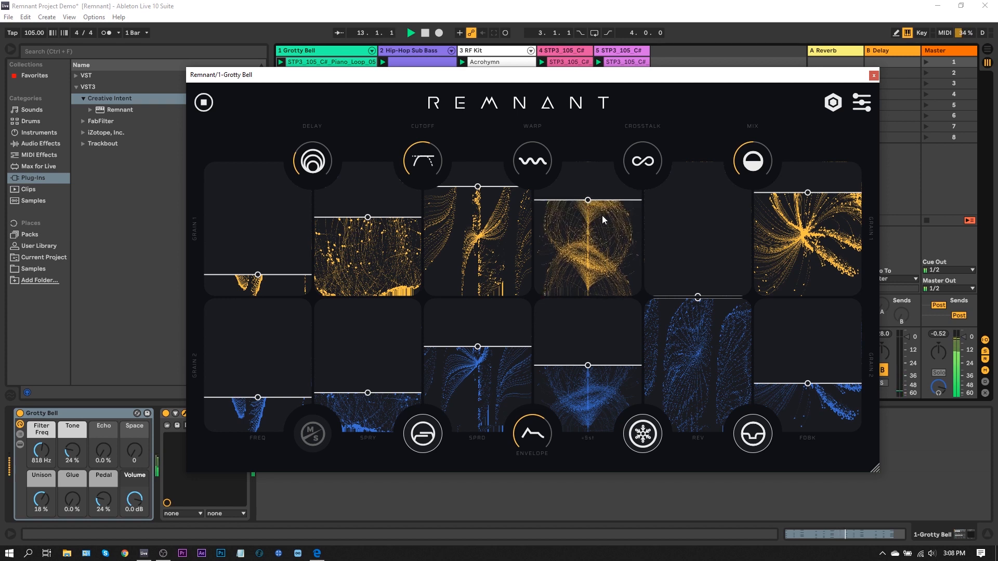
drag(636, 158, 636, 141)
- Move the Remnant window aside, audition the Grotty Bell track briefly in solo, return to the full mix and bring the window back
drag(249, 78, 436, 93)
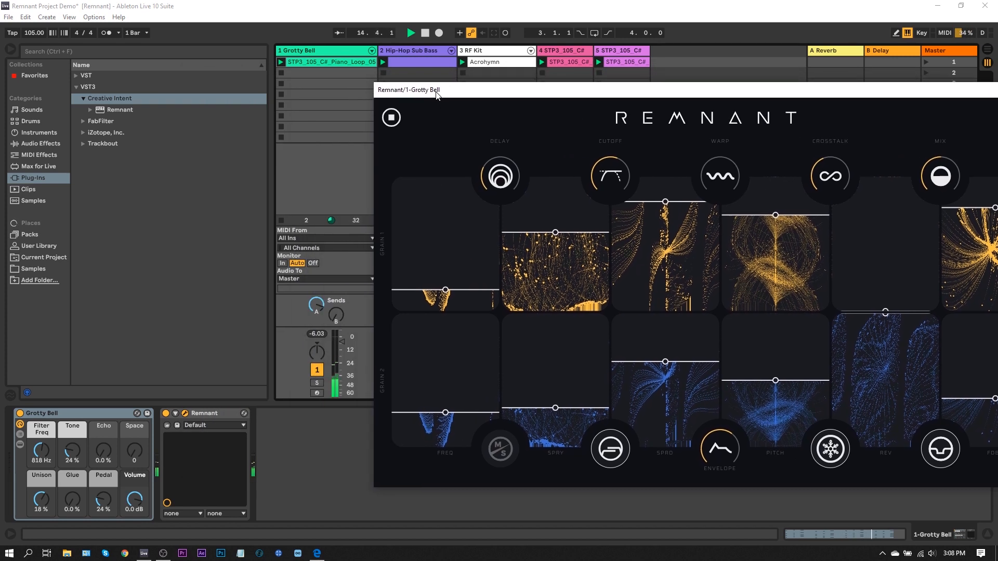
click(320, 374)
click(314, 384)
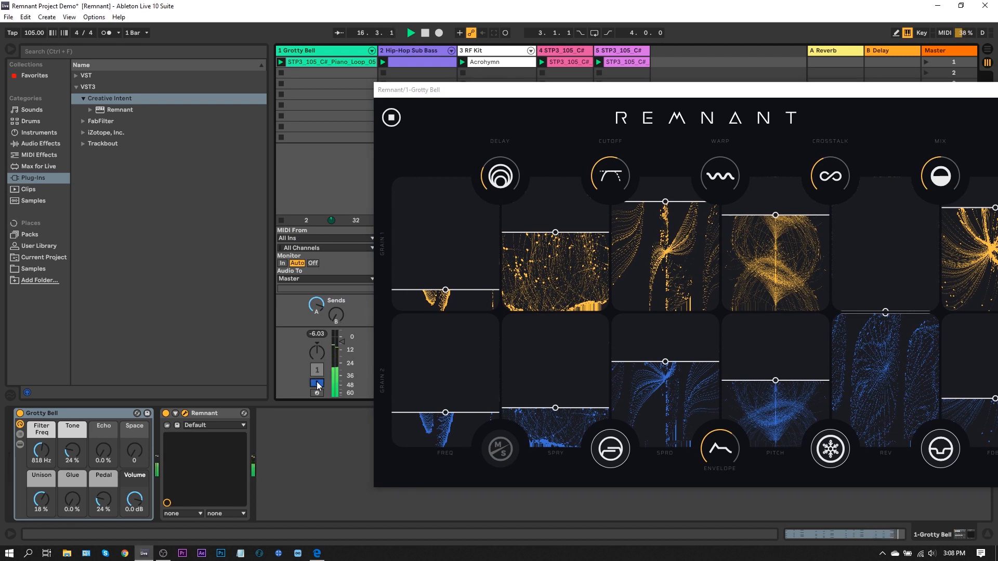
click(317, 370)
click(316, 383)
click(520, 92)
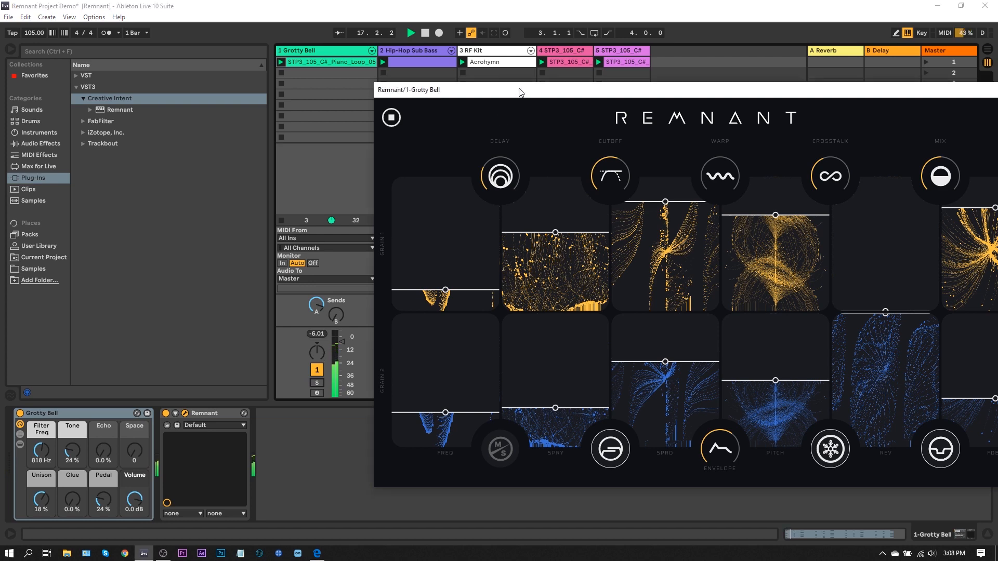
drag(520, 92, 331, 88)
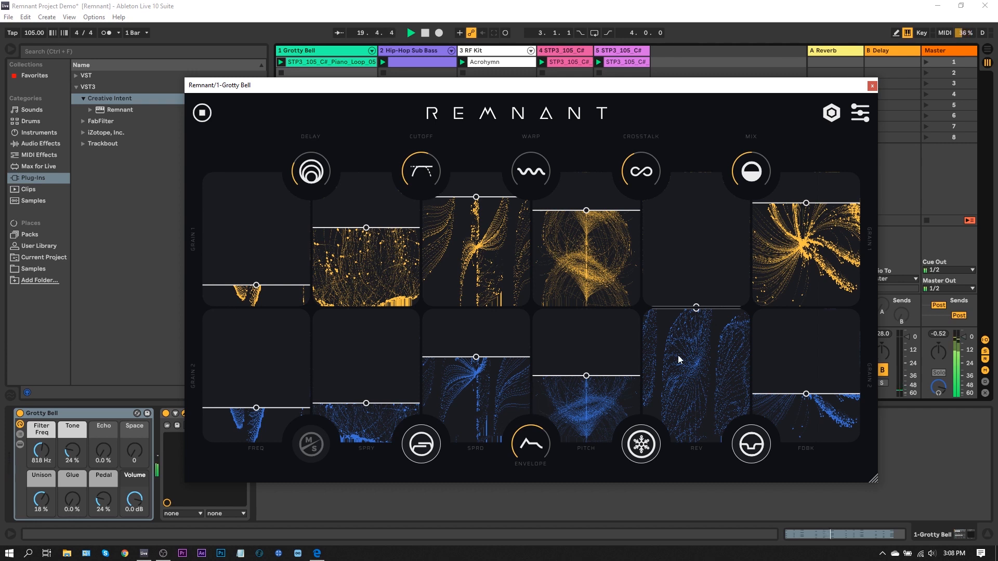
- Turn off Freeze, lengthen the delay time slightly, and audition the Grotty Bell track in solo
click(644, 448)
drag(311, 167, 305, 149)
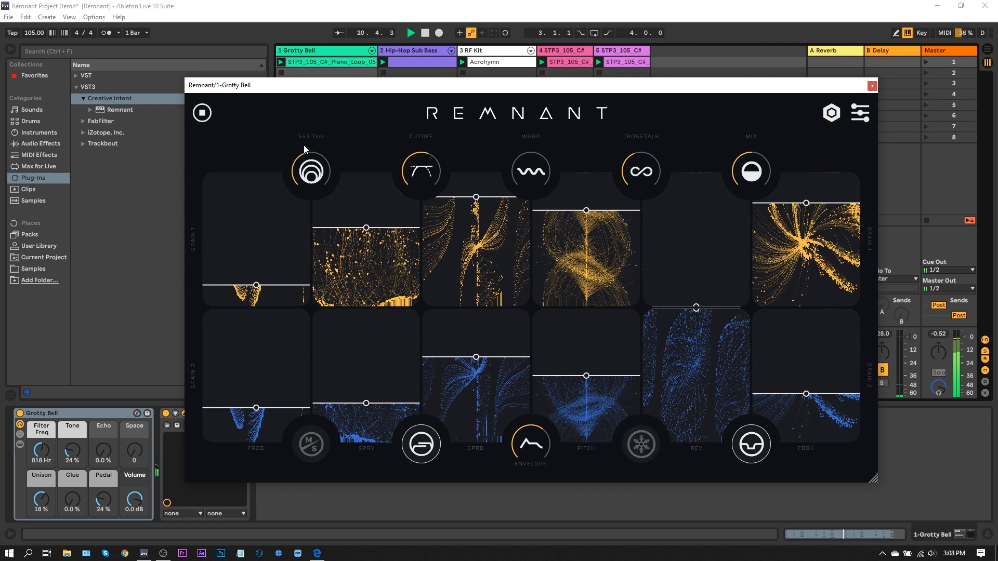
drag(254, 89, 436, 80)
click(317, 383)
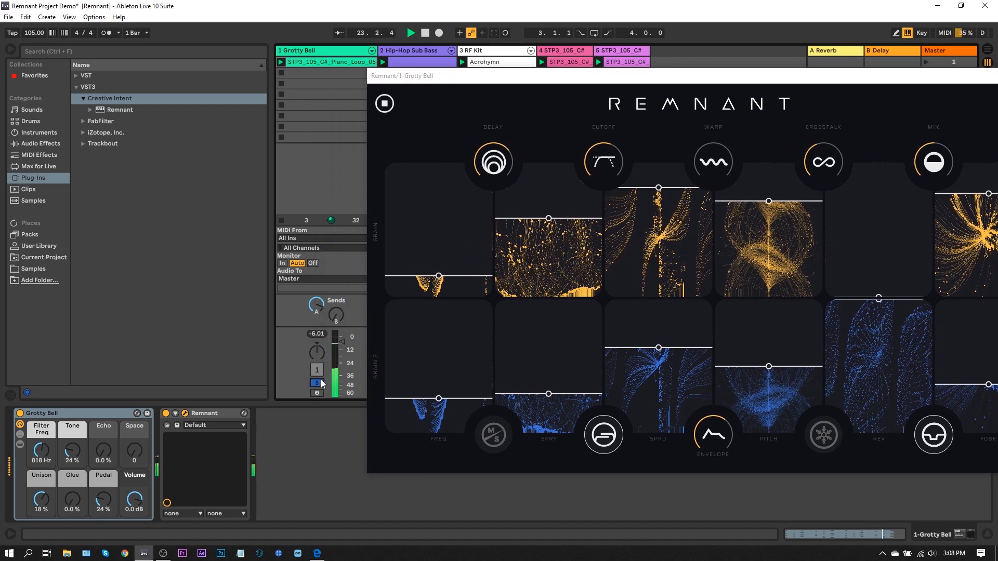
drag(506, 83, 376, 62)
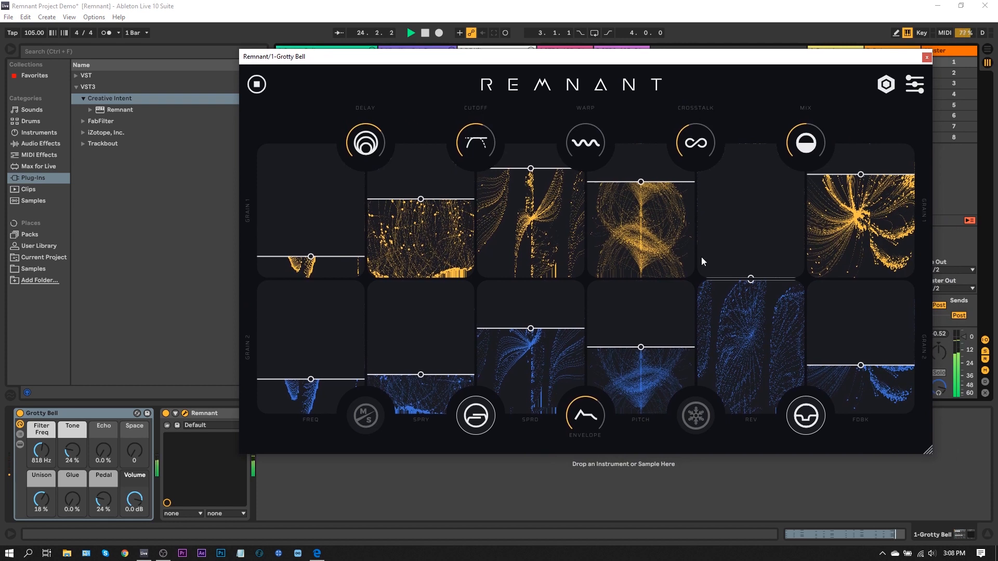
- Raise Grain 2's feedback to about 0.58, move the Remnant window clear of the track headers, and set the mix to 75%
drag(853, 358, 854, 338)
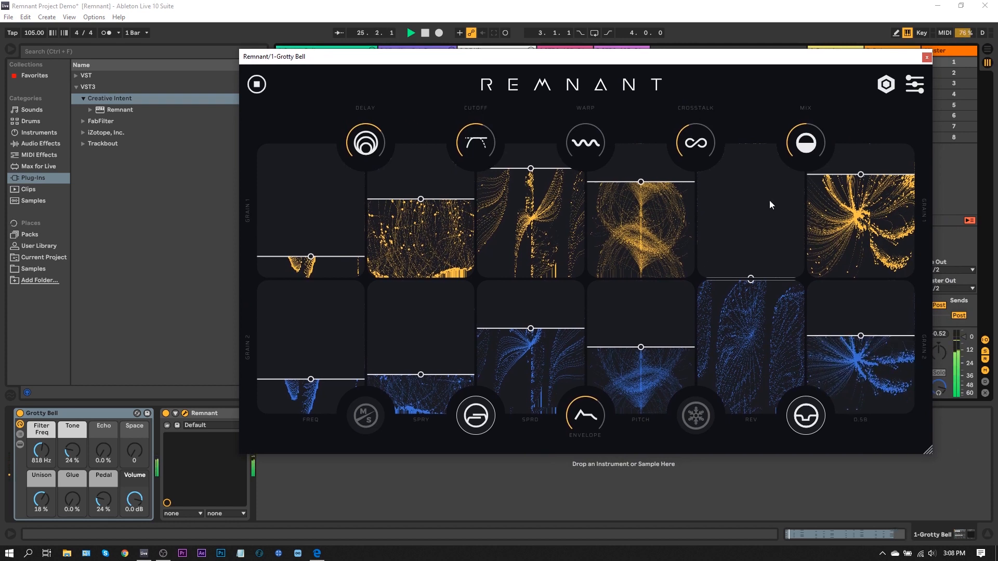
drag(320, 57, 318, 84)
drag(387, 76, 359, 88)
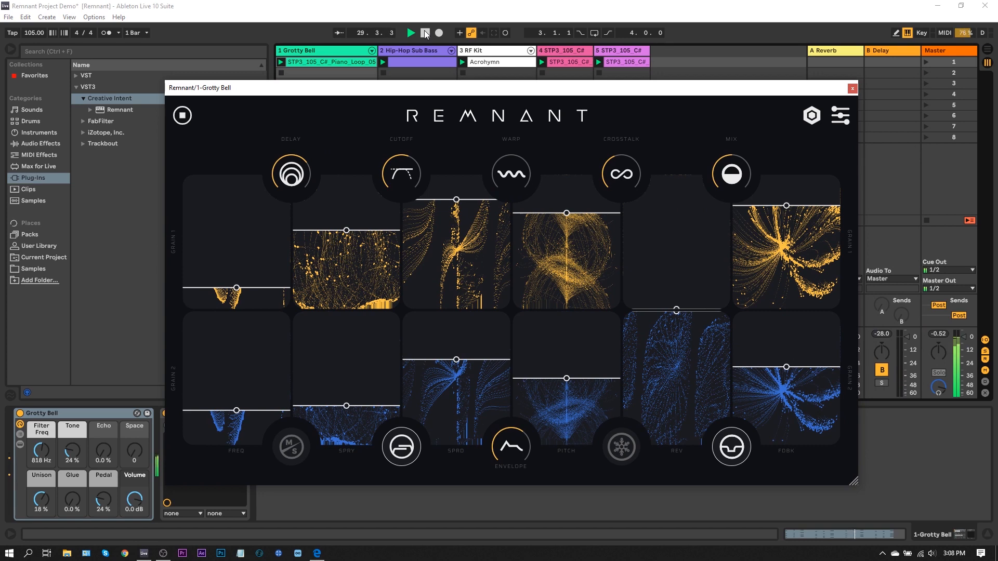
drag(740, 188, 741, 155)
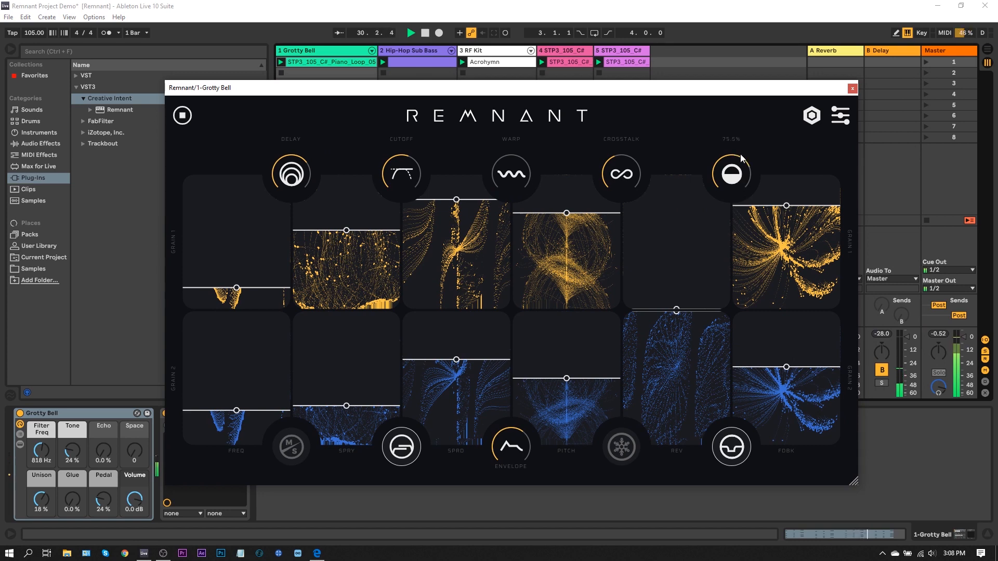